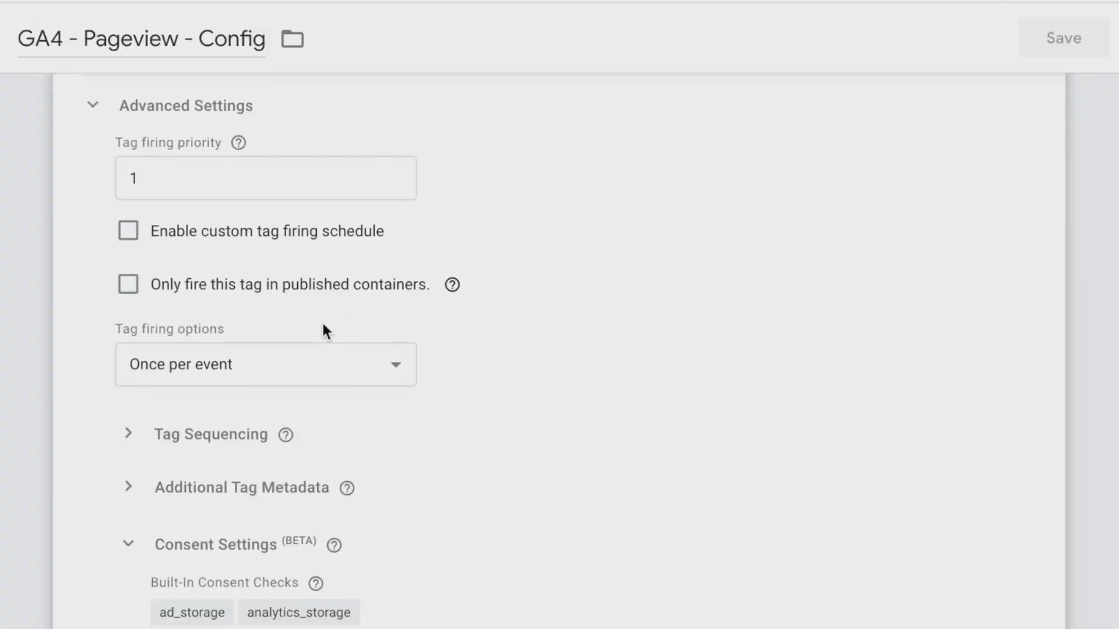
Review the GA4 - Pageview - Config tag's built-in ad_storage and analytics_storage consent checks in Advanced Settings
{"action": "mouse_move", "coordinate": [324, 330]}
{"action": "scroll", "coordinate": [324, 330], "scroll_direction": "down", "scroll_amount": 1}
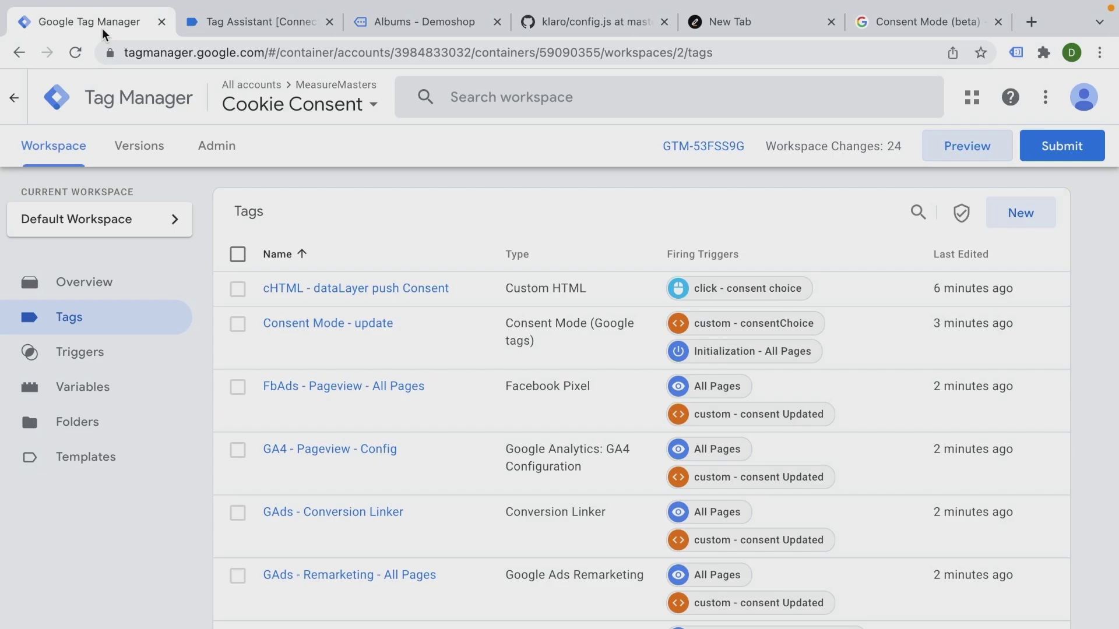
{"action": "left_click", "coordinate": [909, 22]}
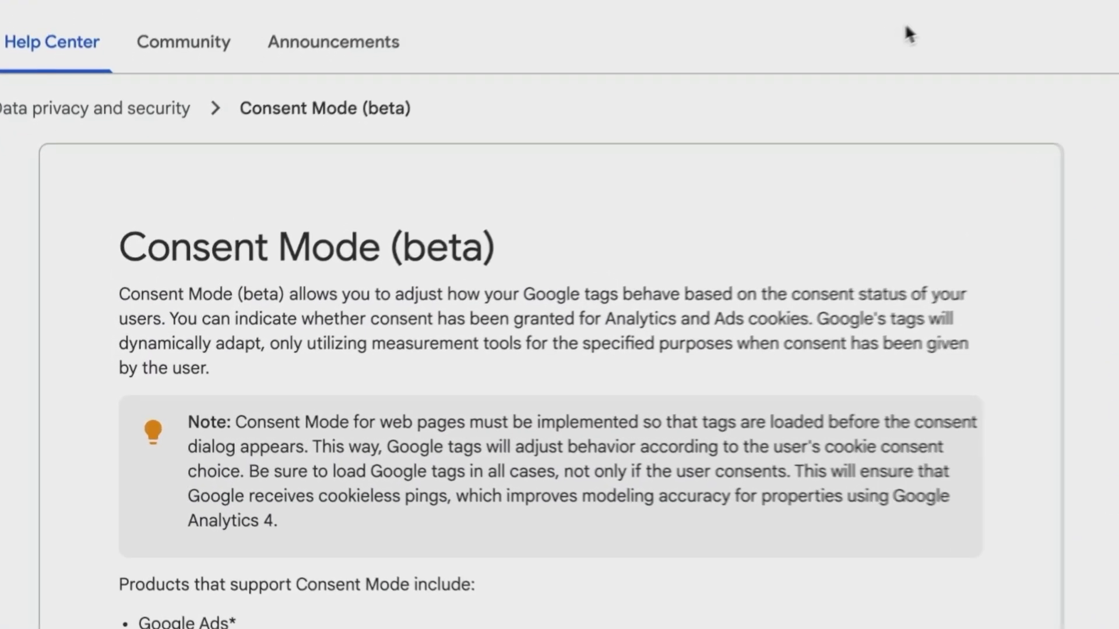
{"action": "scroll", "coordinate": [694, 106], "scroll_direction": "down", "scroll_amount": 3}
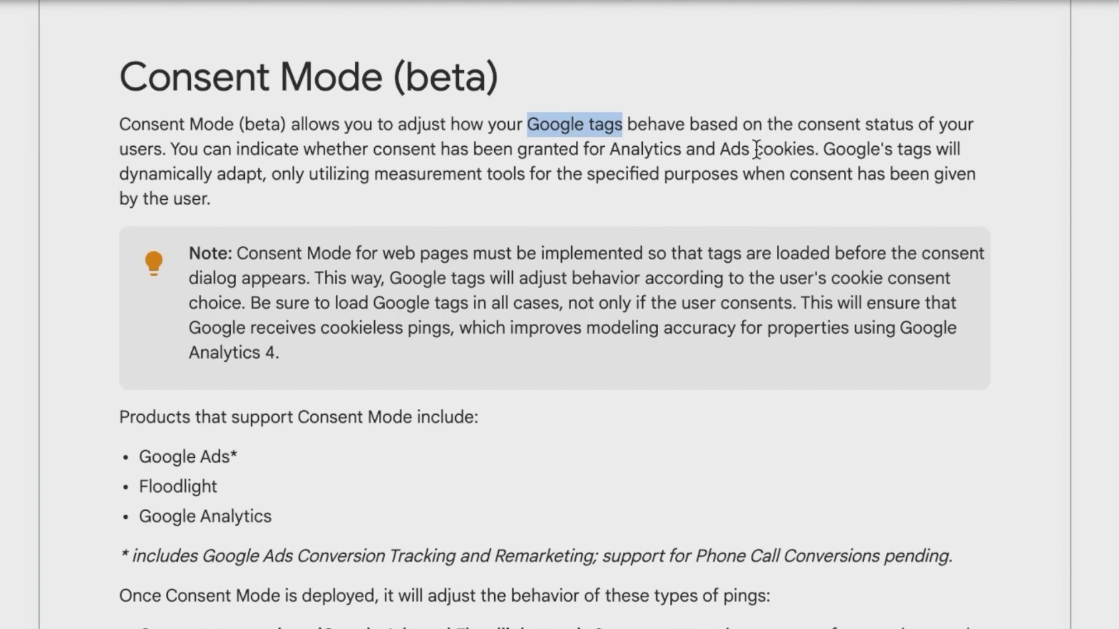
{"action": "scroll", "coordinate": [756, 149], "scroll_direction": "down", "scroll_amount": 7}
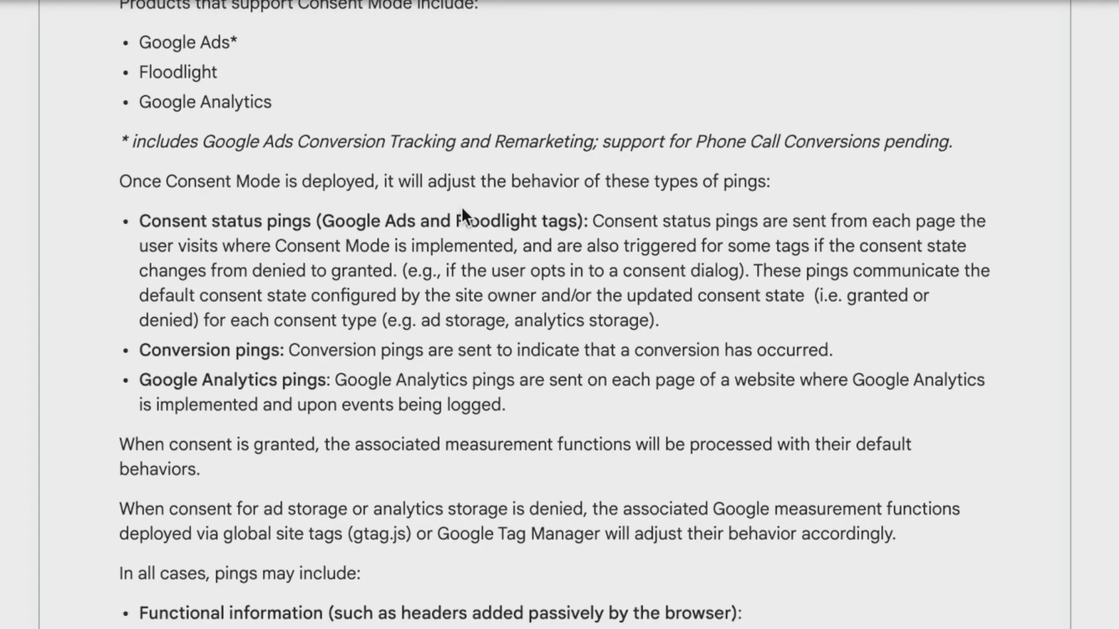
{"action": "scroll", "coordinate": [462, 211], "scroll_direction": "down", "scroll_amount": 15}
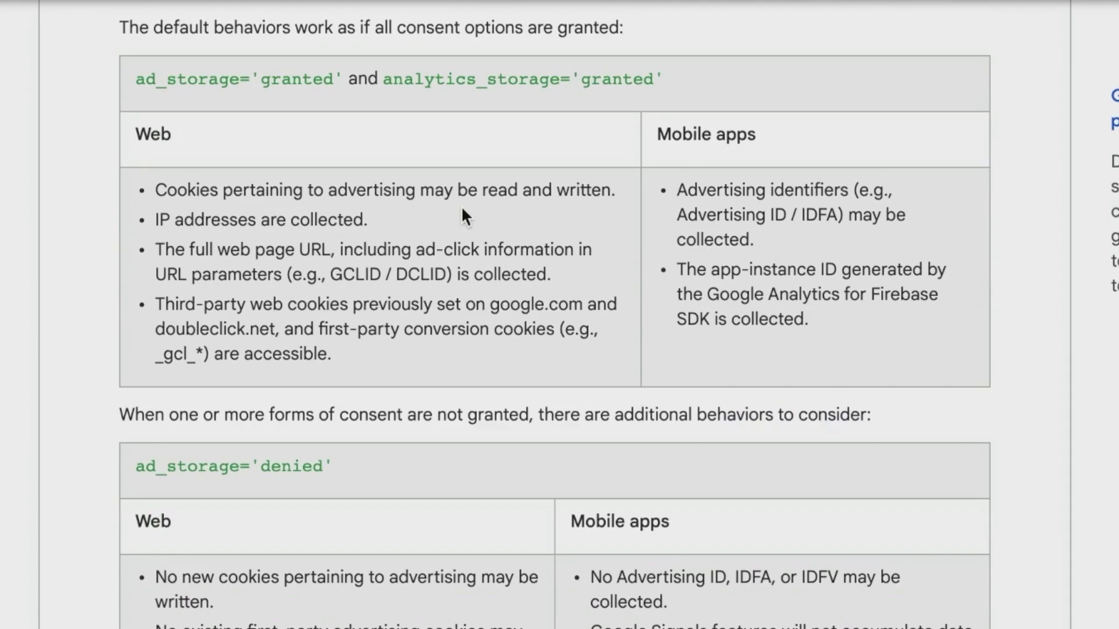
{"action": "scroll", "coordinate": [462, 211], "scroll_direction": "up", "scroll_amount": 3}
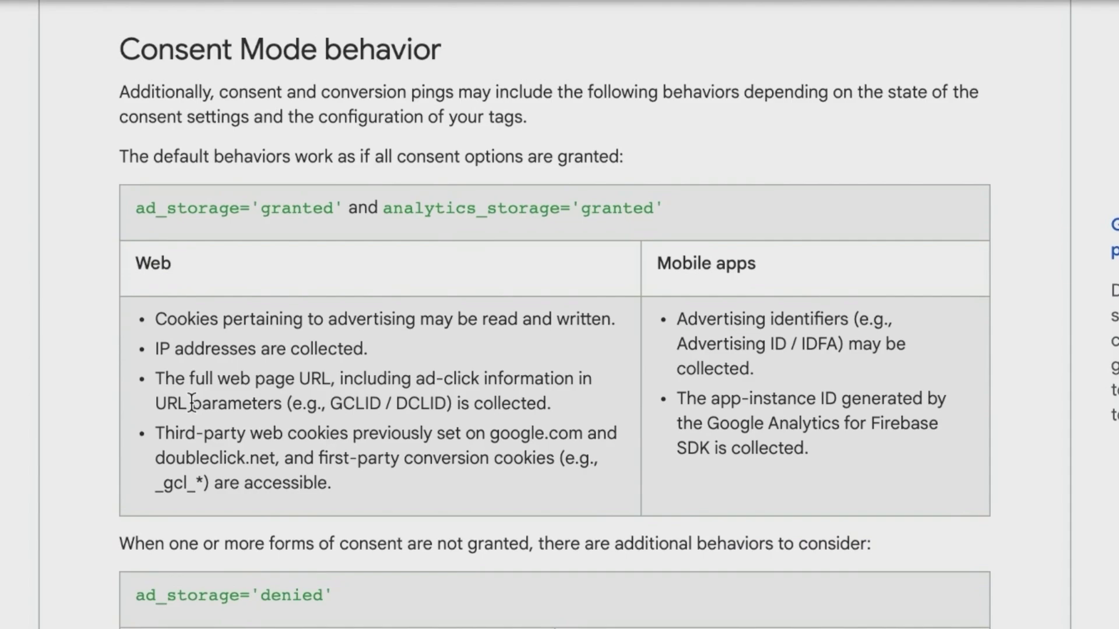
{"action": "scroll", "coordinate": [182, 356], "scroll_direction": "down", "scroll_amount": 6}
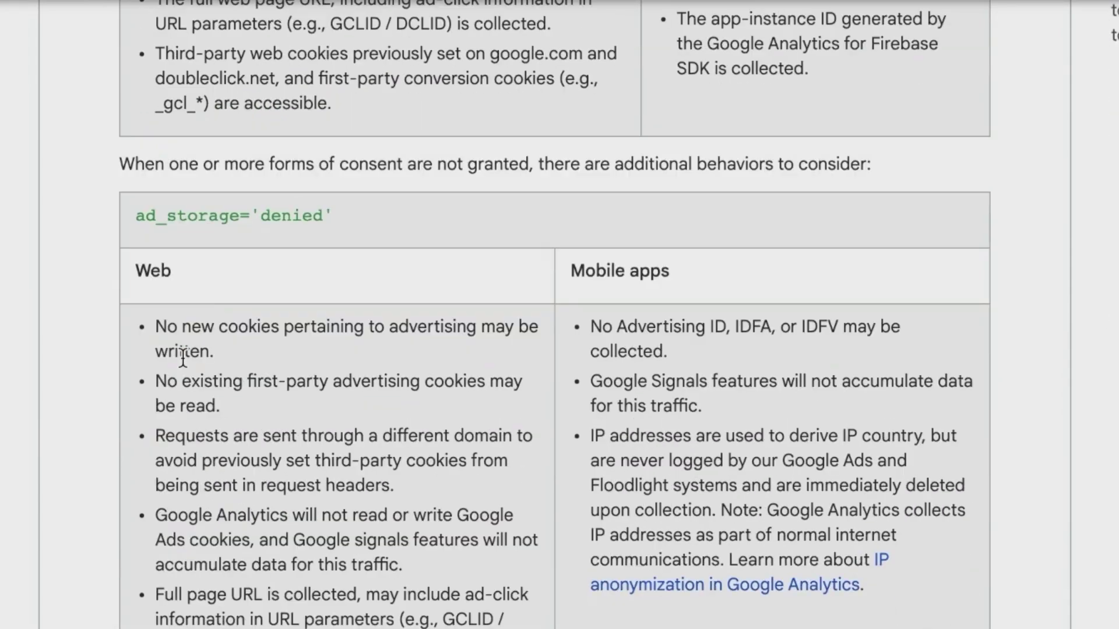
{"action": "scroll", "coordinate": [166, 343], "scroll_direction": "down", "scroll_amount": 4}
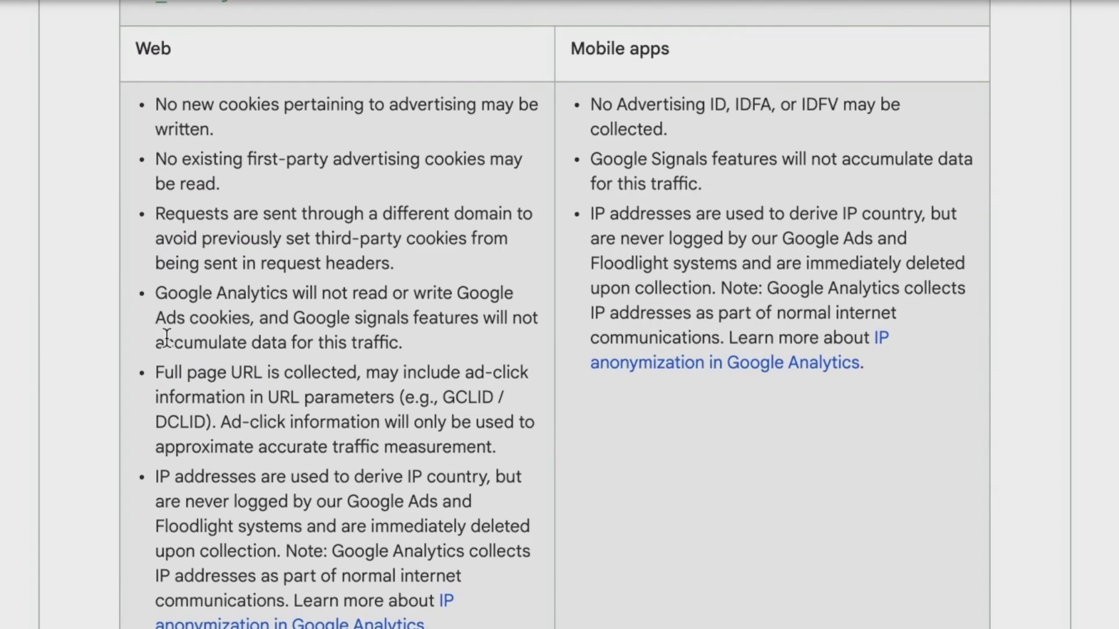
{"action": "scroll", "coordinate": [234, 571], "scroll_direction": "down", "scroll_amount": 8}
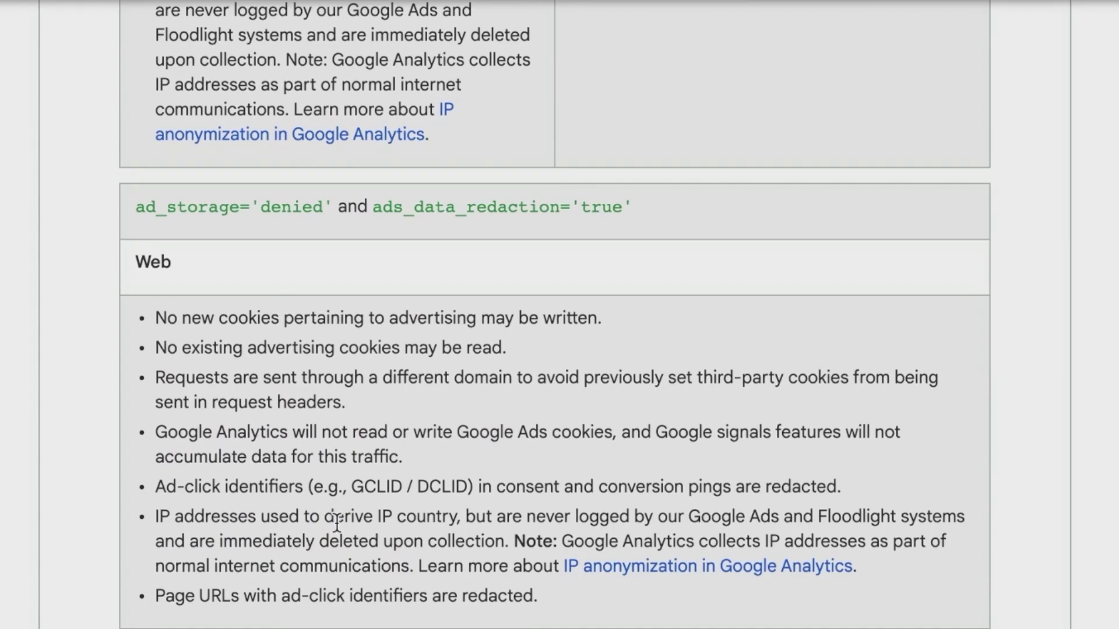
{"action": "scroll", "coordinate": [336, 523], "scroll_direction": "down", "scroll_amount": 6}
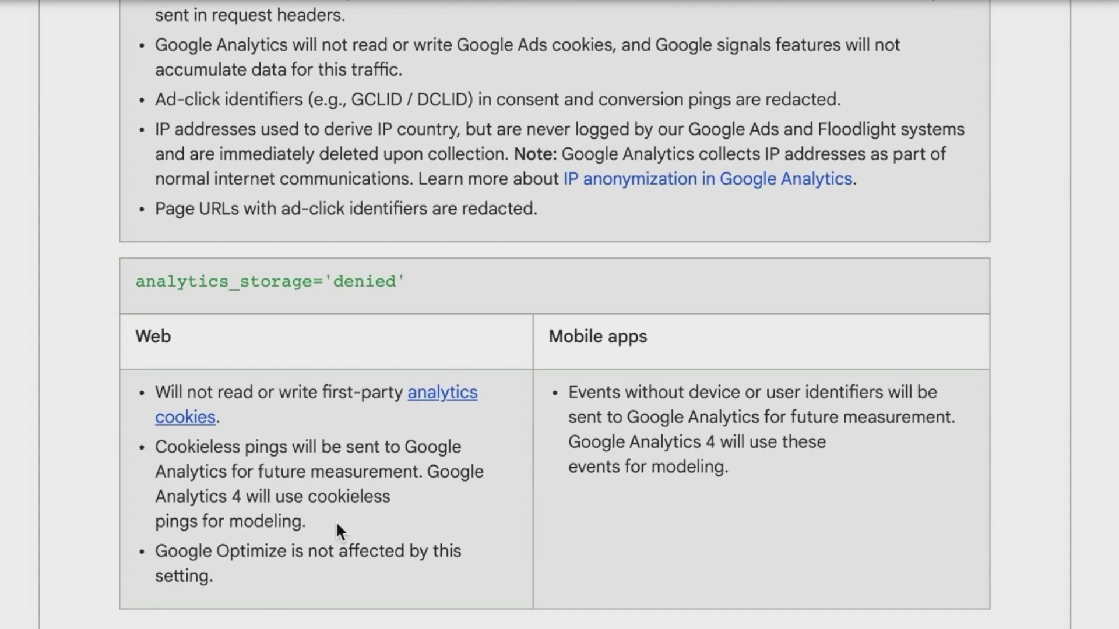
{"action": "scroll", "coordinate": [336, 520], "scroll_direction": "up", "scroll_amount": 8}
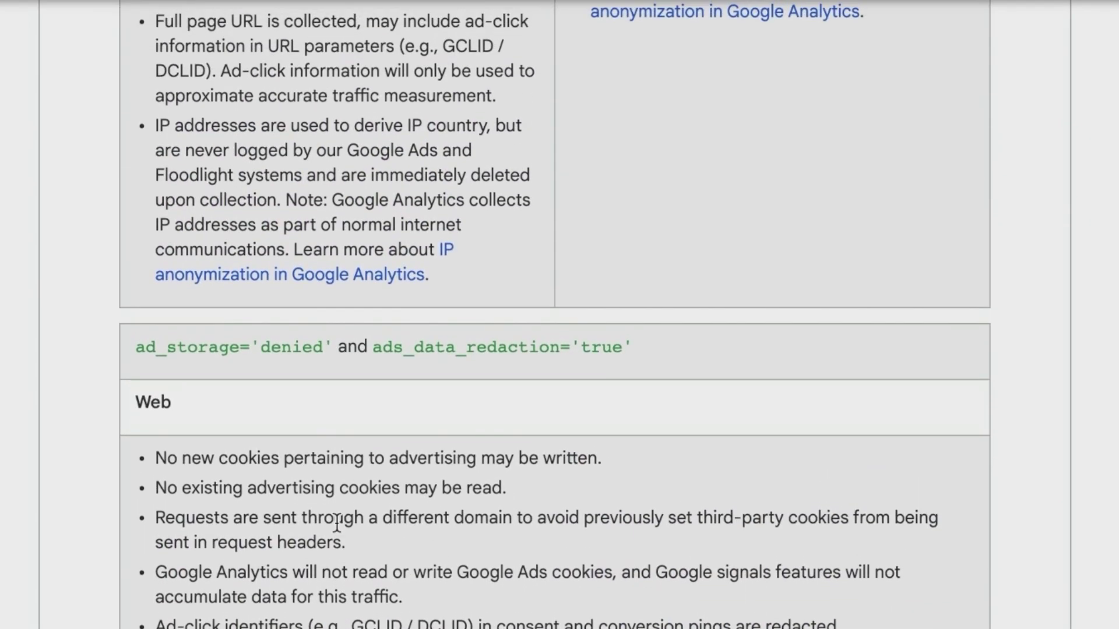
{"action": "scroll", "coordinate": [336, 524], "scroll_direction": "up", "scroll_amount": 10}
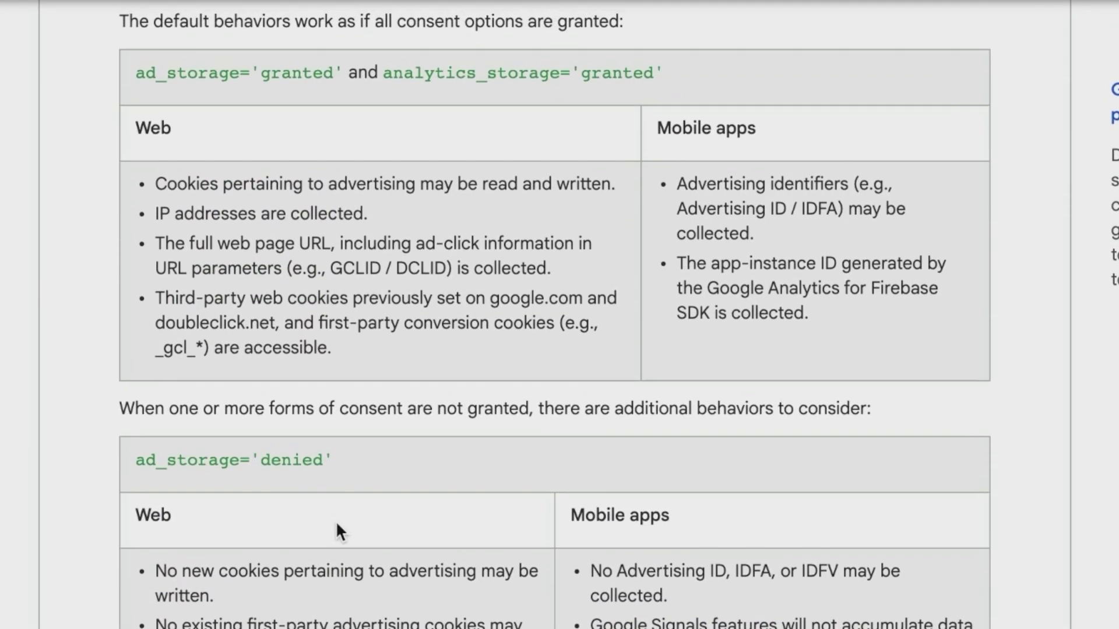
{"action": "scroll", "coordinate": [335, 521], "scroll_direction": "up", "scroll_amount": 8}
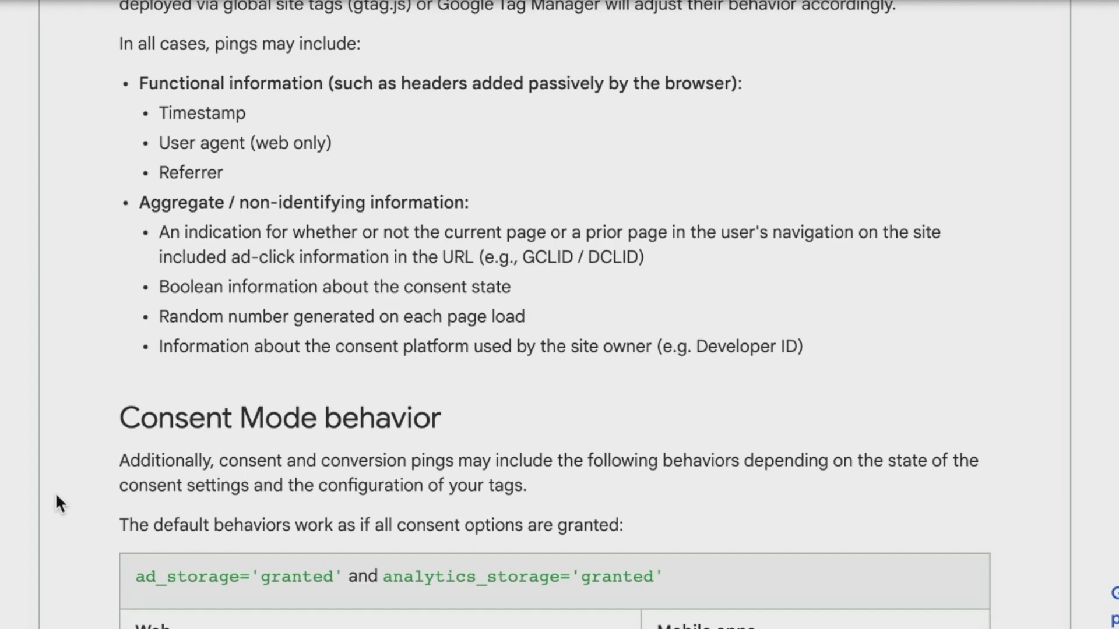
{"action": "scroll", "coordinate": [54, 492], "scroll_direction": "up", "scroll_amount": 18}
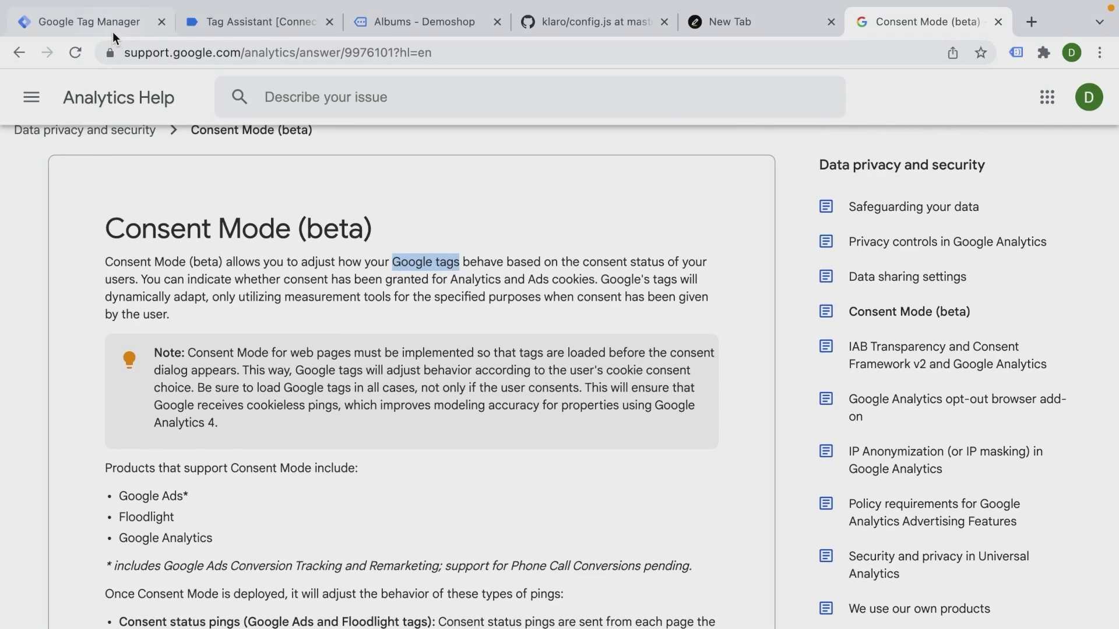
{"action": "left_click", "coordinate": [111, 24]}
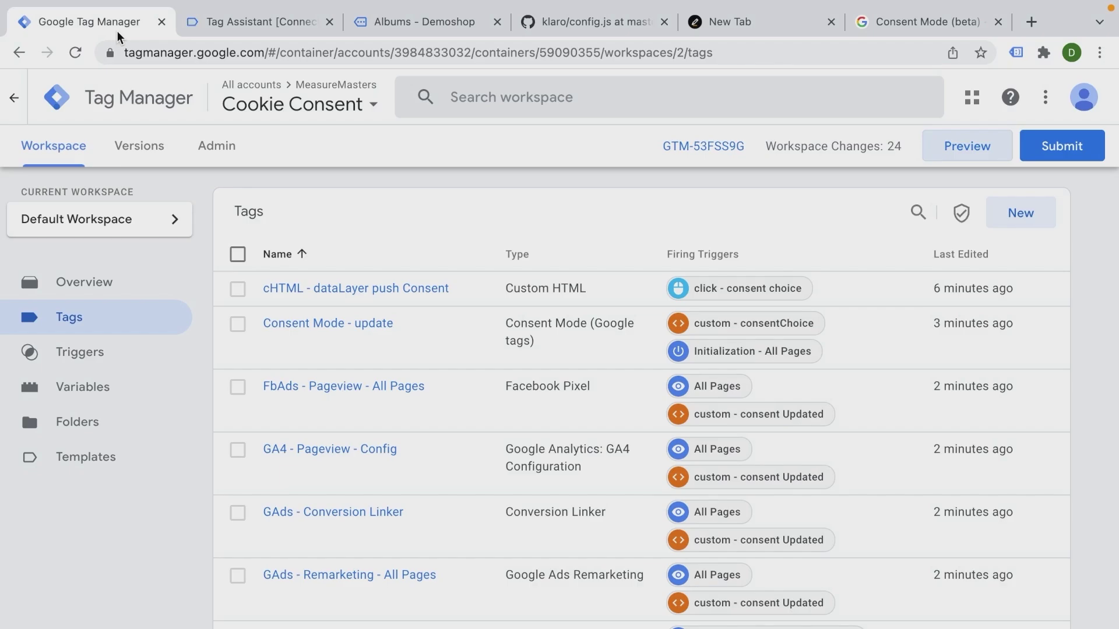
{"action": "left_click", "coordinate": [465, 33]}
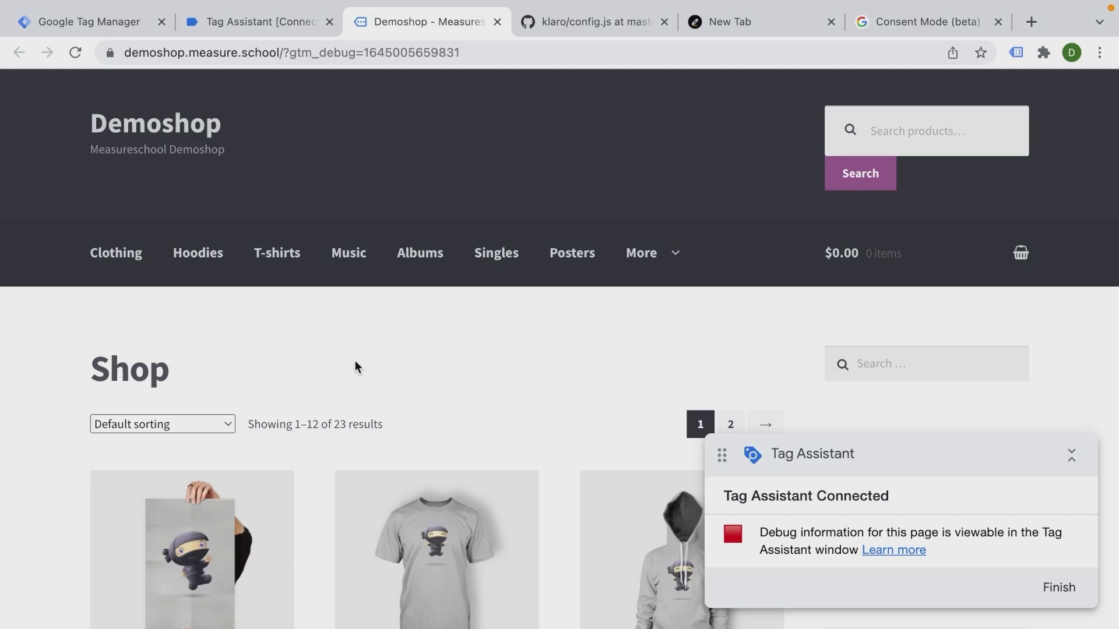
{"action": "left_click", "coordinate": [84, 21]}
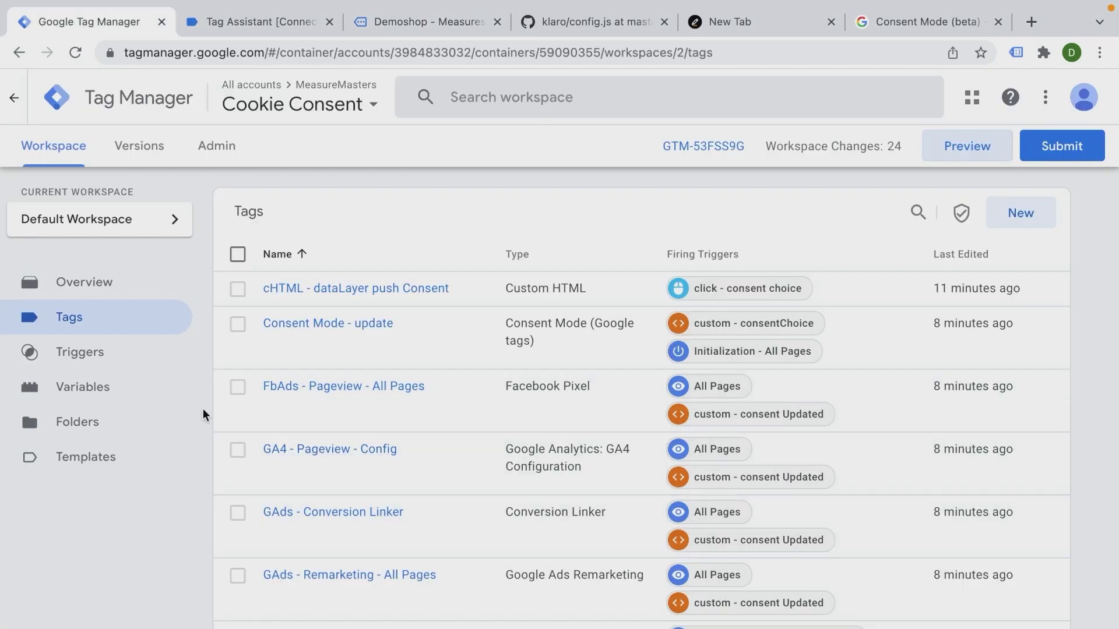
{"action": "scroll", "coordinate": [205, 413], "scroll_direction": "down", "scroll_amount": 3}
{"action": "scroll", "coordinate": [216, 361], "scroll_direction": "down", "scroll_amount": 1}
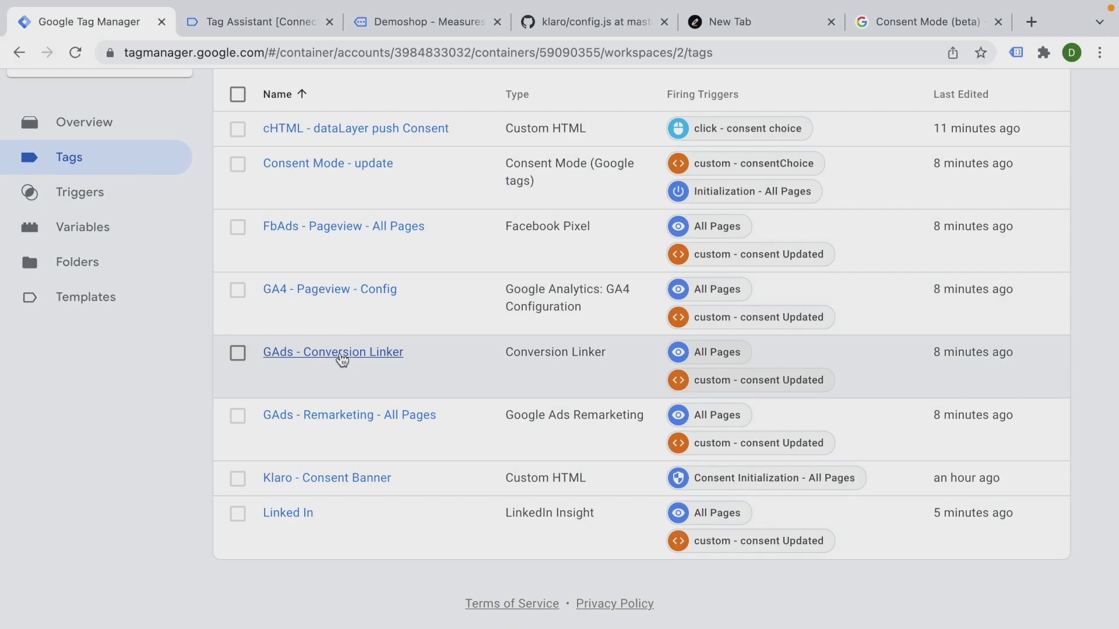
In the GA4 - Pageview - Config tag's Consent Settings, switch additional consent checks to Not set
{"action": "left_click", "coordinate": [322, 291]}
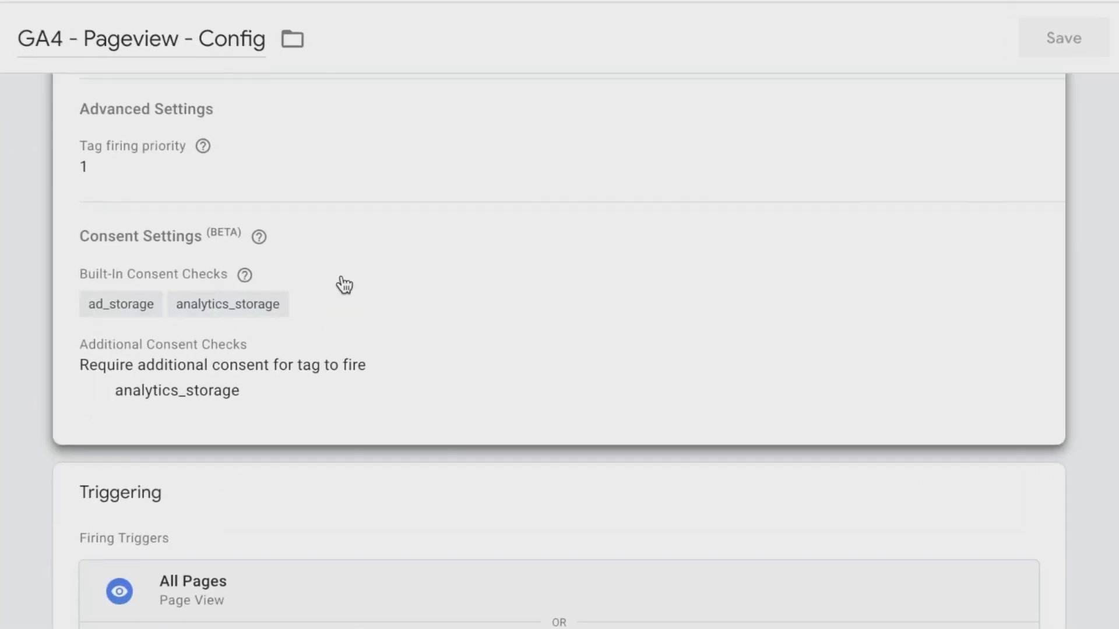
{"action": "left_click", "coordinate": [344, 285]}
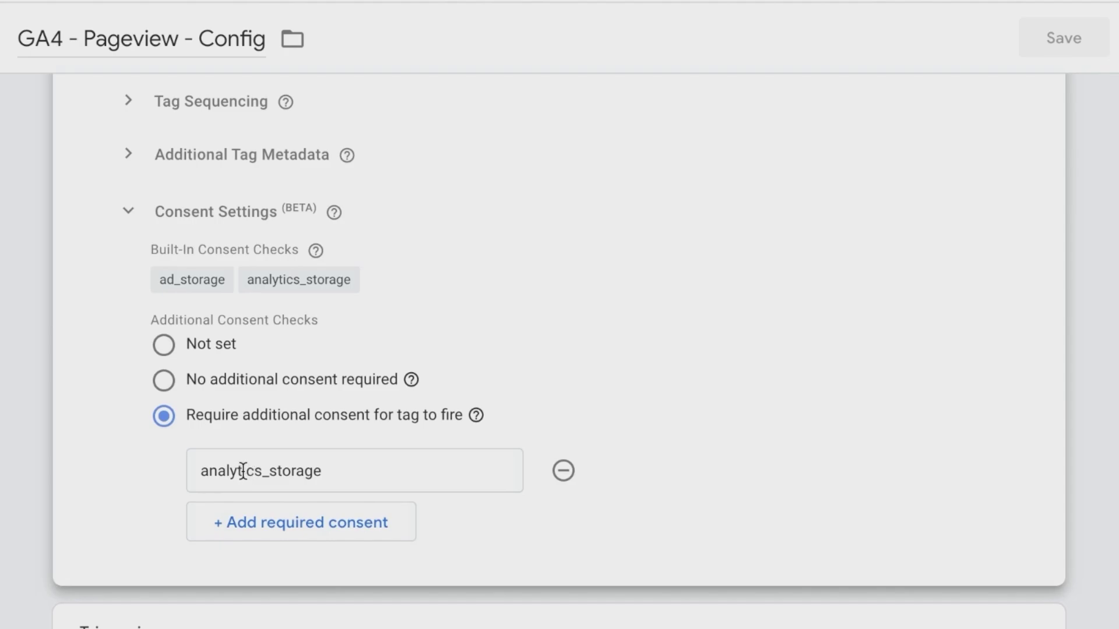
{"action": "mouse_move", "coordinate": [318, 256]}
{"action": "left_click", "coordinate": [163, 348]}
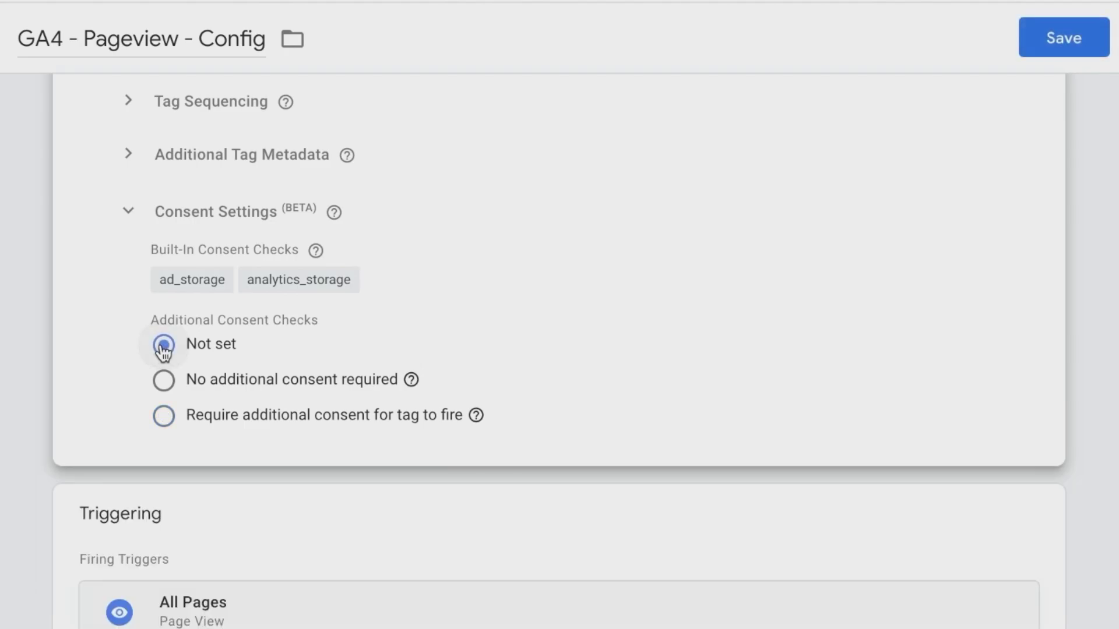
Save the GA4 tag, then set GAds - Conversion Linker's additional consent checks to Not set and save
{"action": "left_click", "coordinate": [1066, 38]}
{"action": "left_click", "coordinate": [140, 379]}
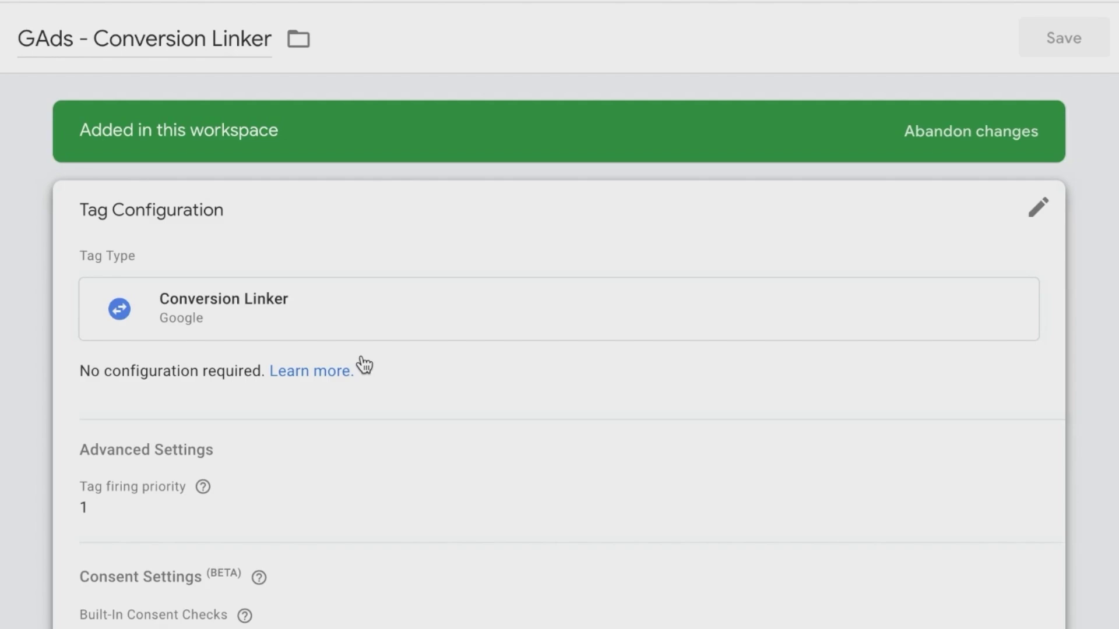
{"action": "scroll", "coordinate": [357, 365], "scroll_direction": "down", "scroll_amount": 6}
{"action": "left_click", "coordinate": [446, 348]}
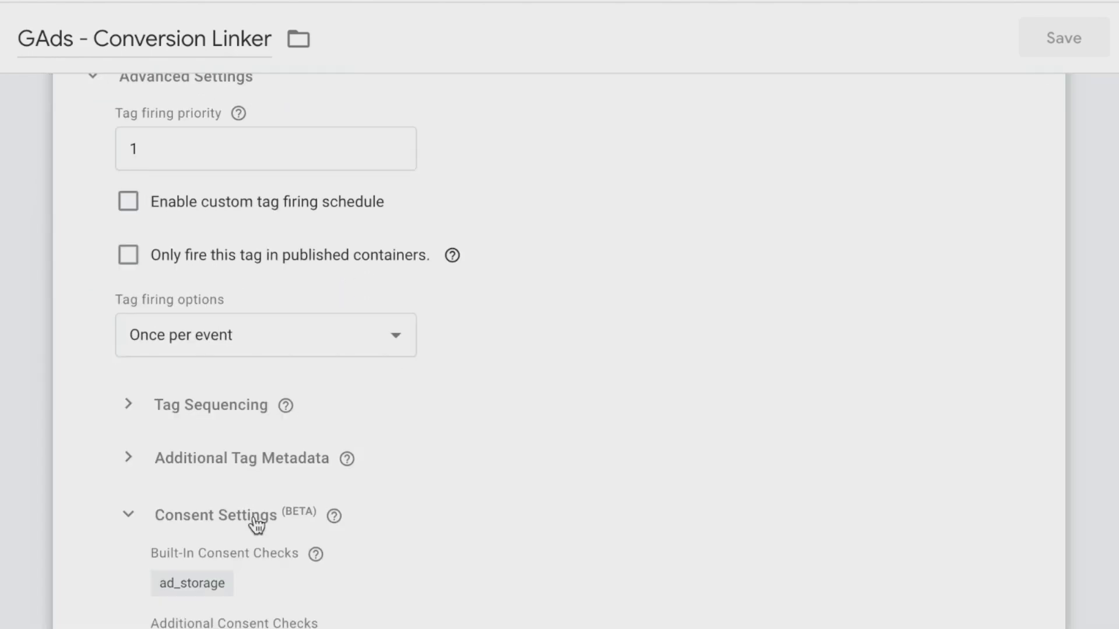
{"action": "scroll", "coordinate": [244, 512], "scroll_direction": "down", "scroll_amount": 3}
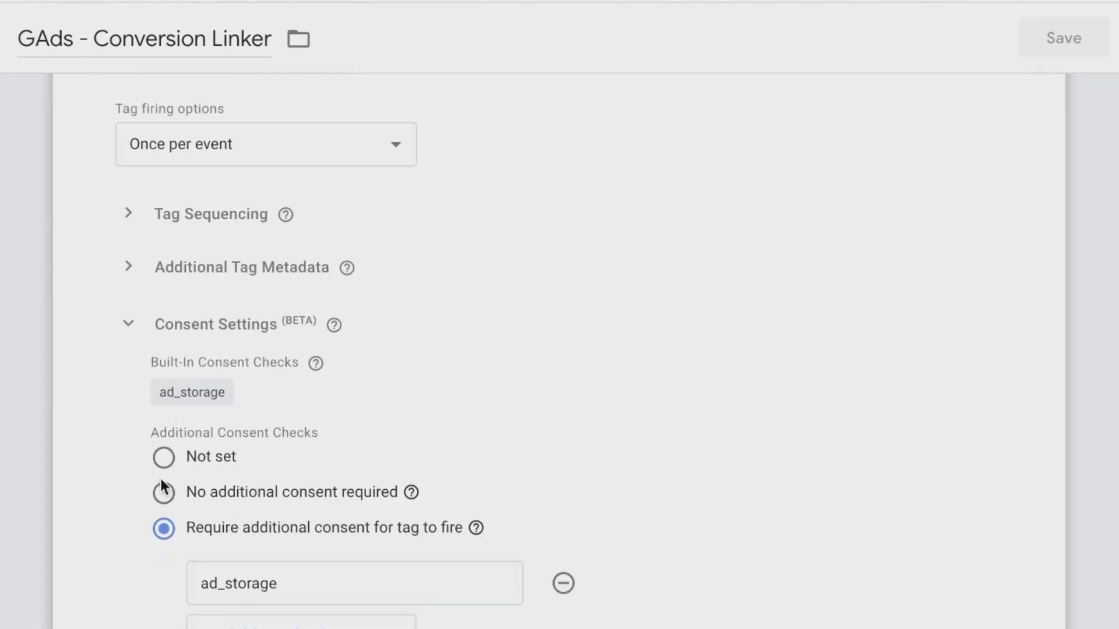
{"action": "left_click", "coordinate": [163, 457]}
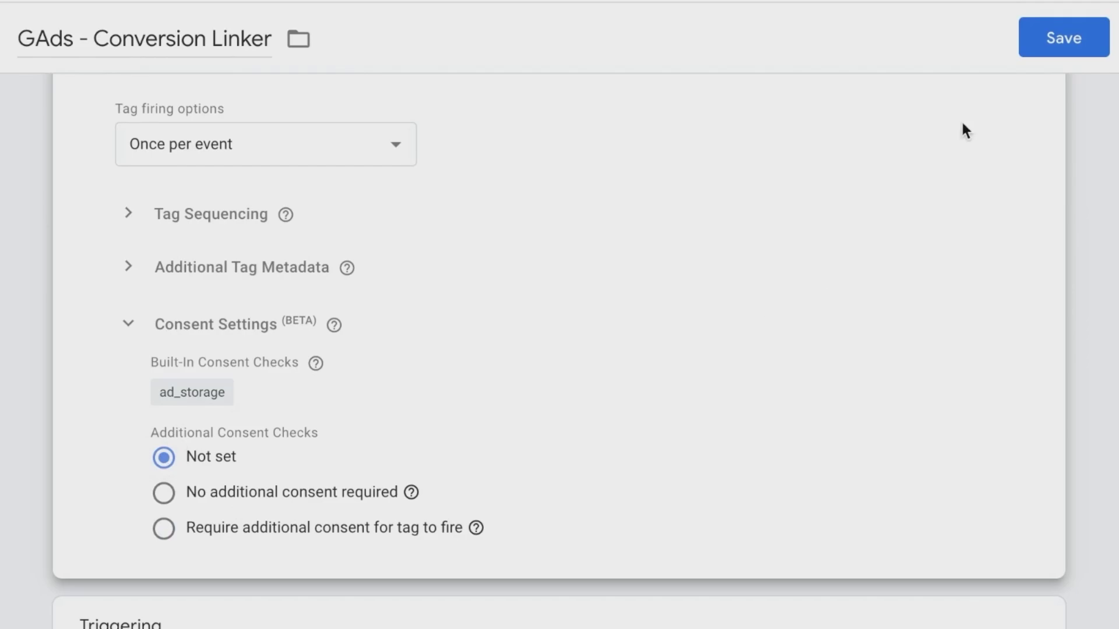
{"action": "left_click", "coordinate": [1051, 37]}
Set GAds - Remarketing - All Pages additional consent checks to Not set and save it
{"action": "left_click", "coordinate": [150, 444]}
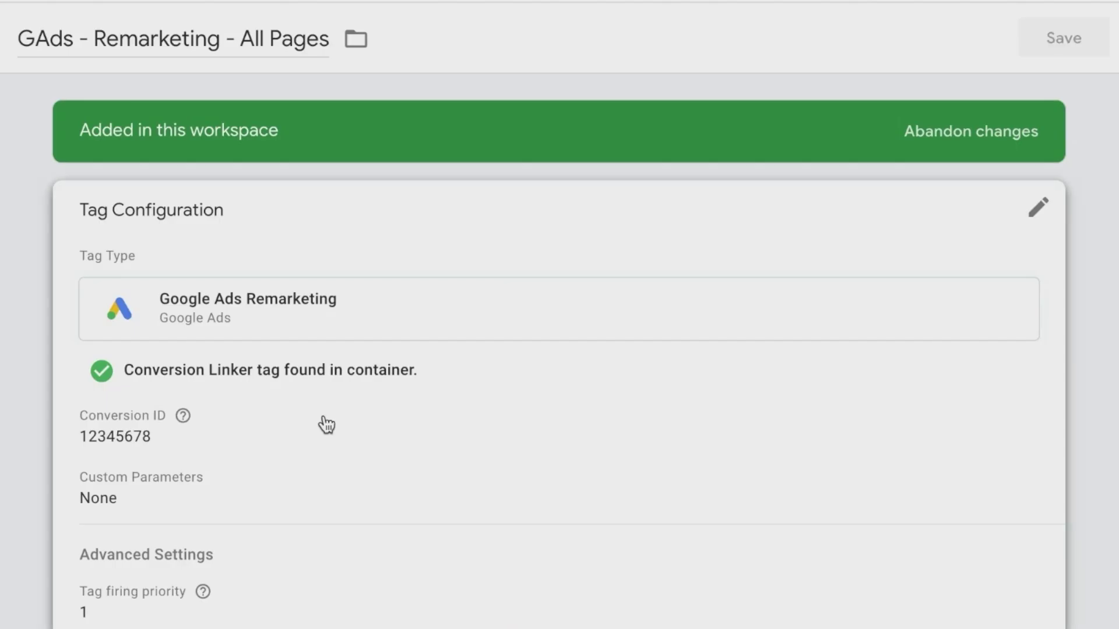
{"action": "left_click", "coordinate": [378, 468]}
{"action": "scroll", "coordinate": [379, 470], "scroll_direction": "down", "scroll_amount": 10}
{"action": "left_click", "coordinate": [165, 337]}
{"action": "left_click", "coordinate": [217, 267]}
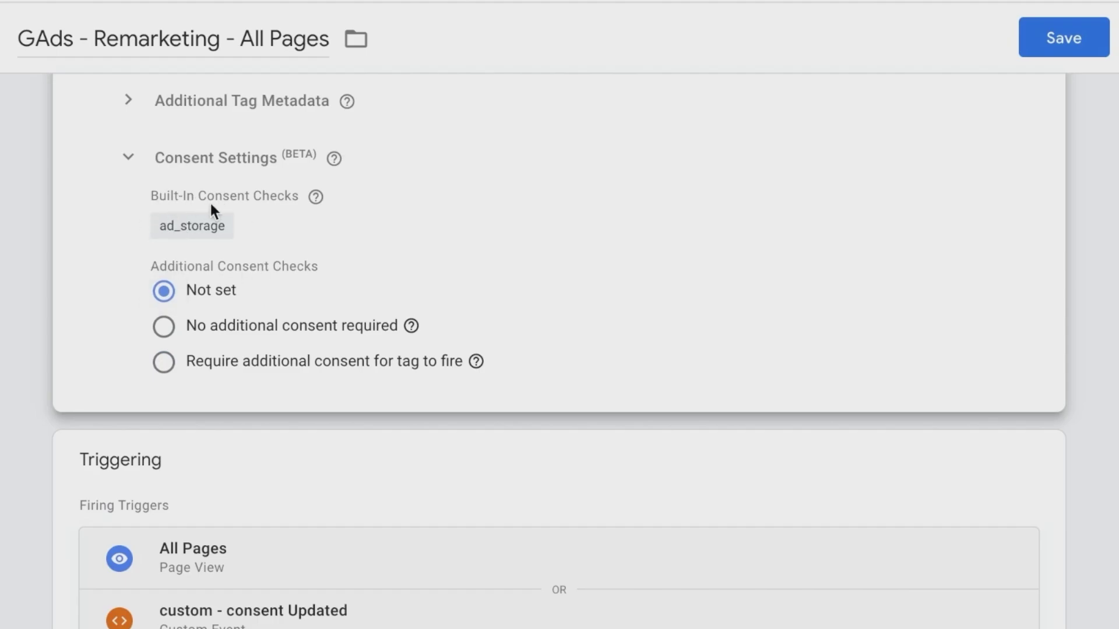
{"action": "left_click", "coordinate": [1041, 38]}
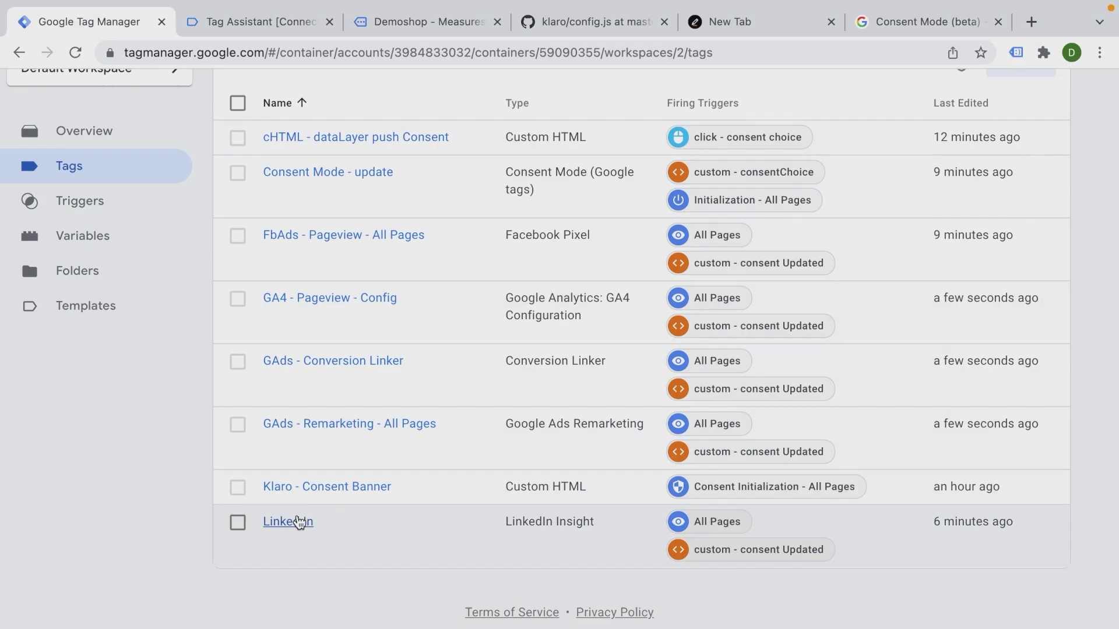
Inspect the Linked In tag's Consent Settings, then close its editor
{"action": "left_click", "coordinate": [293, 522]}
{"action": "scroll", "coordinate": [562, 406], "scroll_direction": "down", "scroll_amount": 7}
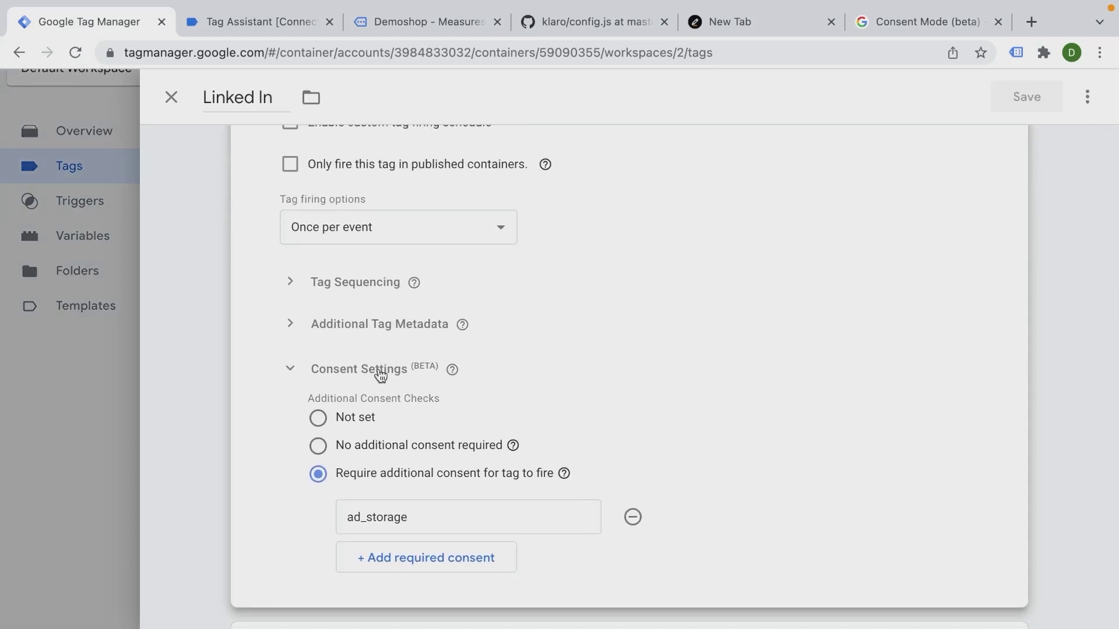
{"action": "left_click", "coordinate": [172, 97]}
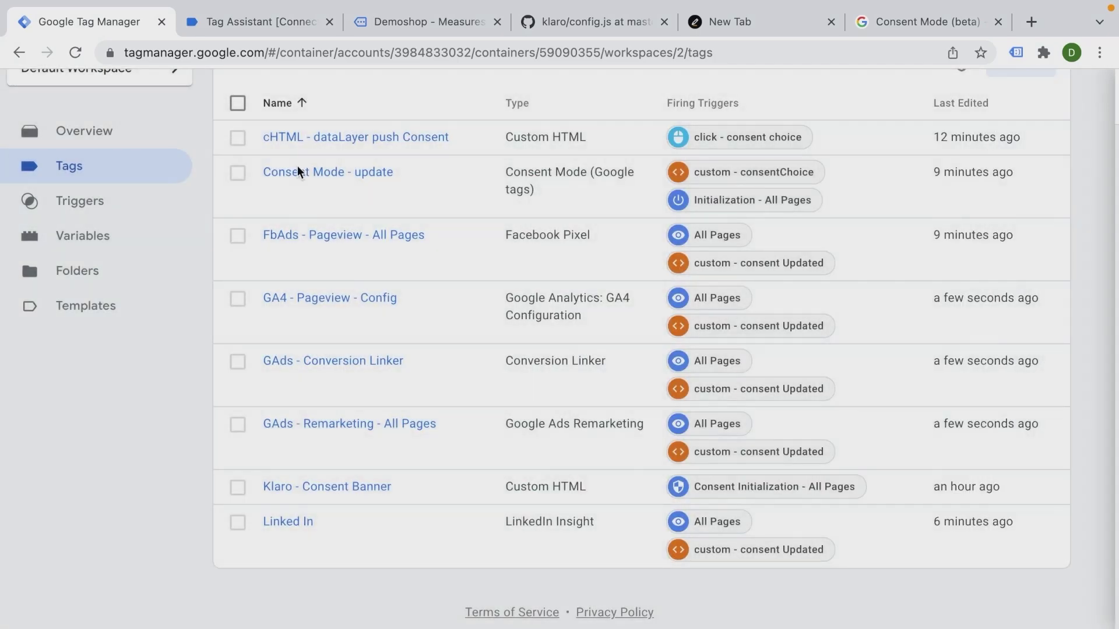
{"action": "scroll", "coordinate": [330, 345], "scroll_direction": "up", "scroll_amount": 3}
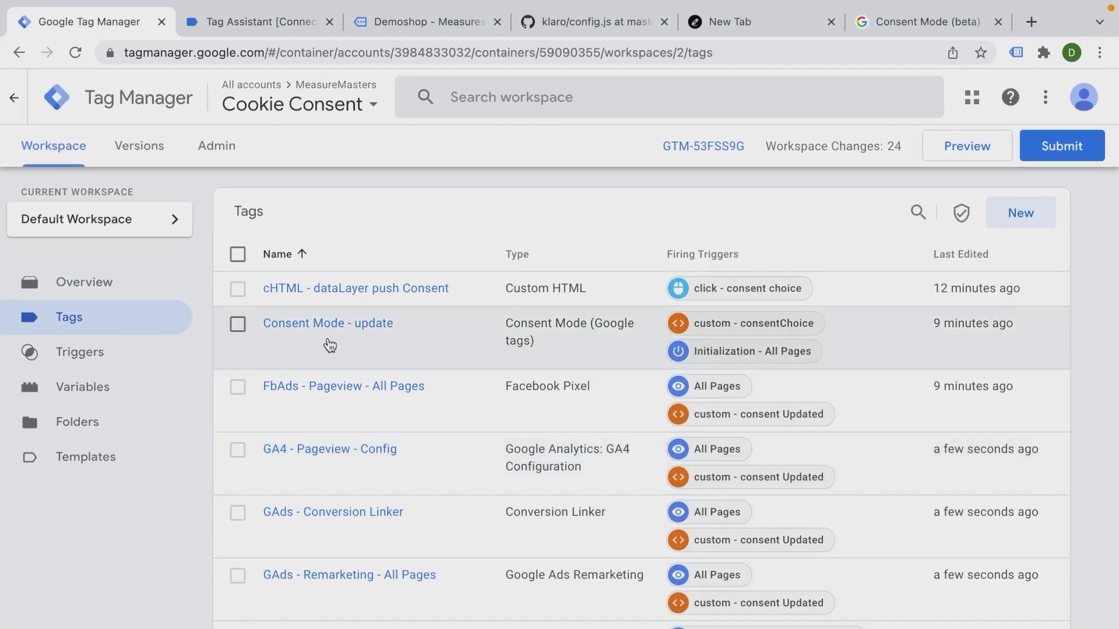
Review the Consent Overview for all tags, then launch Preview of the Cookie Consent container
{"action": "left_click", "coordinate": [963, 216]}
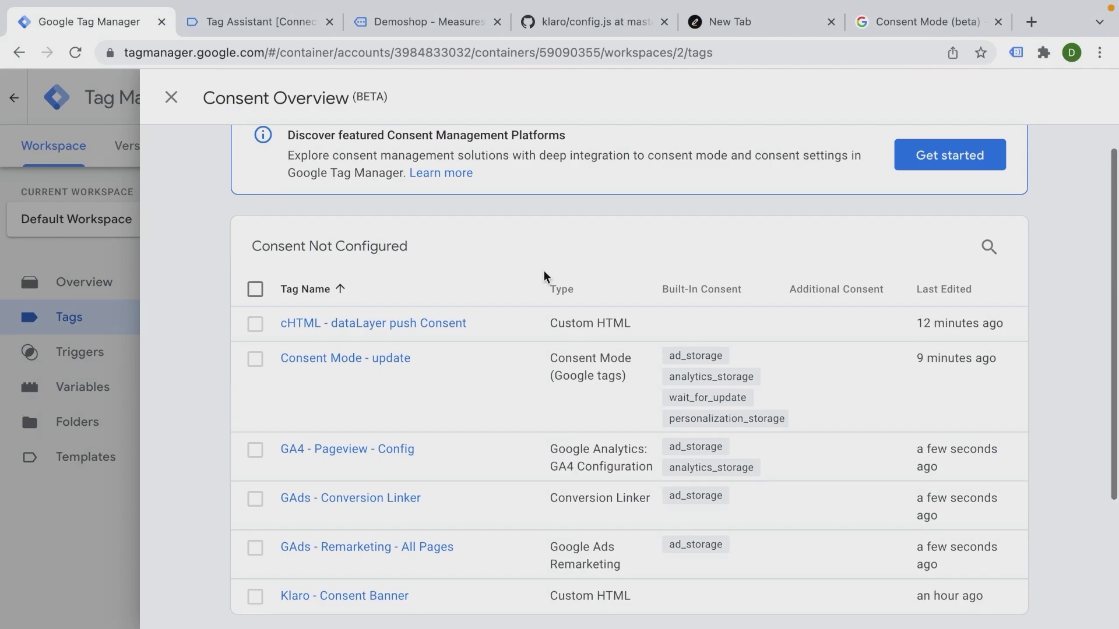
{"action": "scroll", "coordinate": [309, 275], "scroll_direction": "down", "scroll_amount": 3}
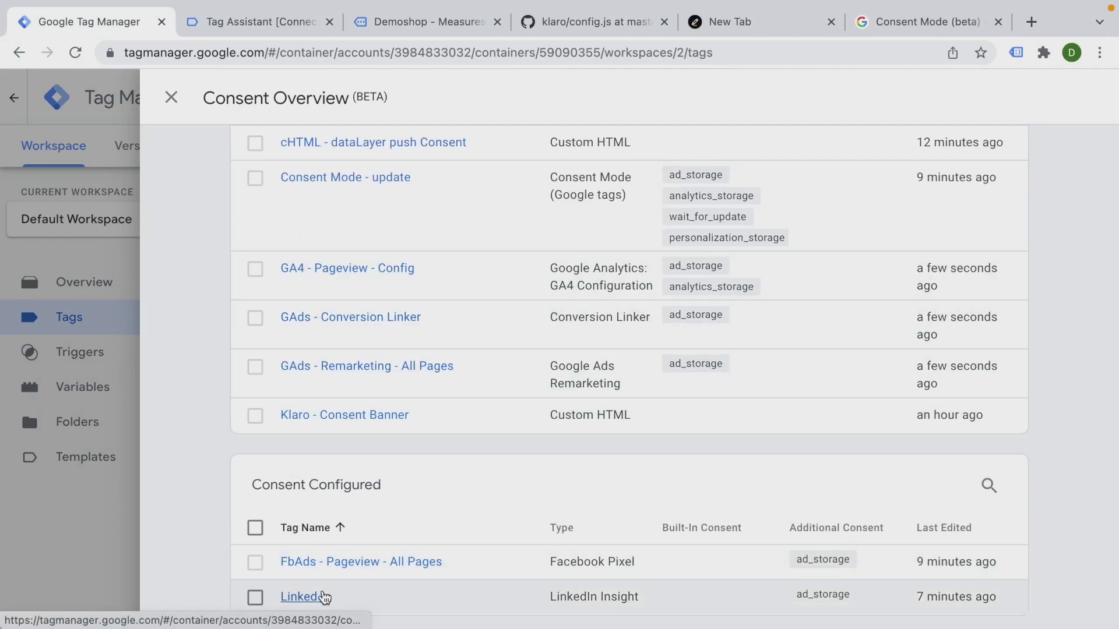
{"action": "scroll", "coordinate": [320, 597], "scroll_direction": "up", "scroll_amount": 3}
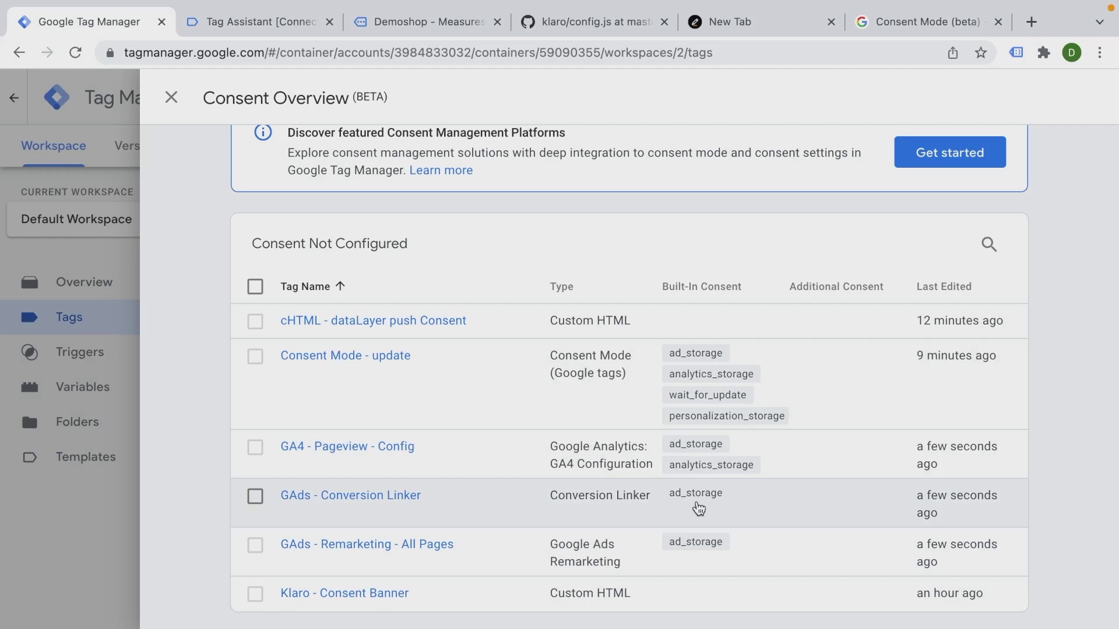
{"action": "scroll", "coordinate": [697, 528], "scroll_direction": "up", "scroll_amount": 1}
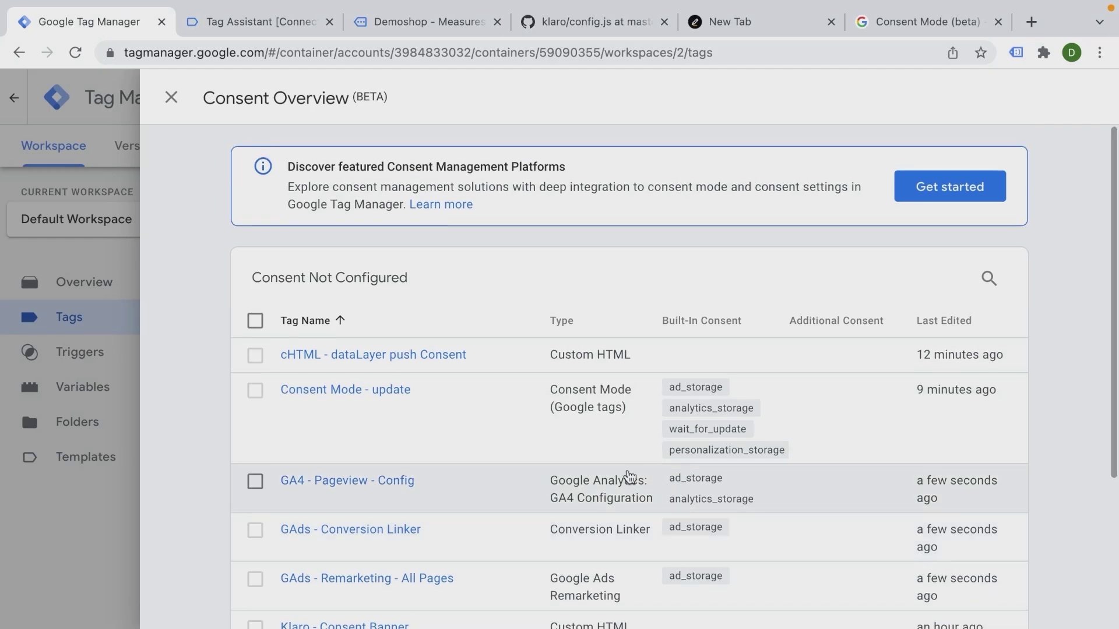
{"action": "left_click", "coordinate": [171, 98]}
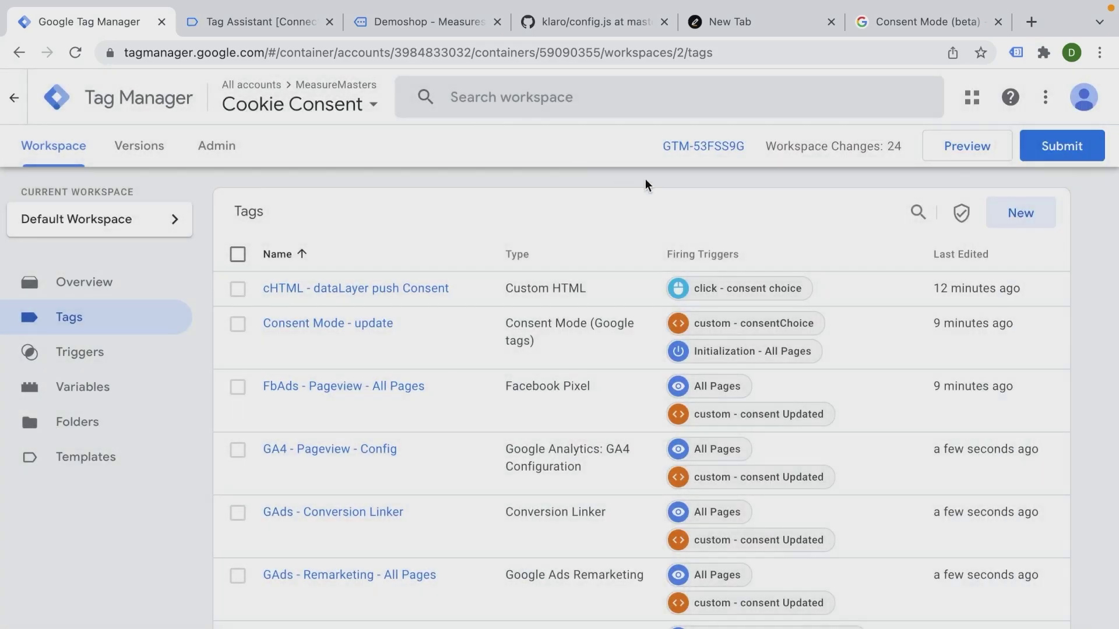
{"action": "left_click", "coordinate": [977, 155]}
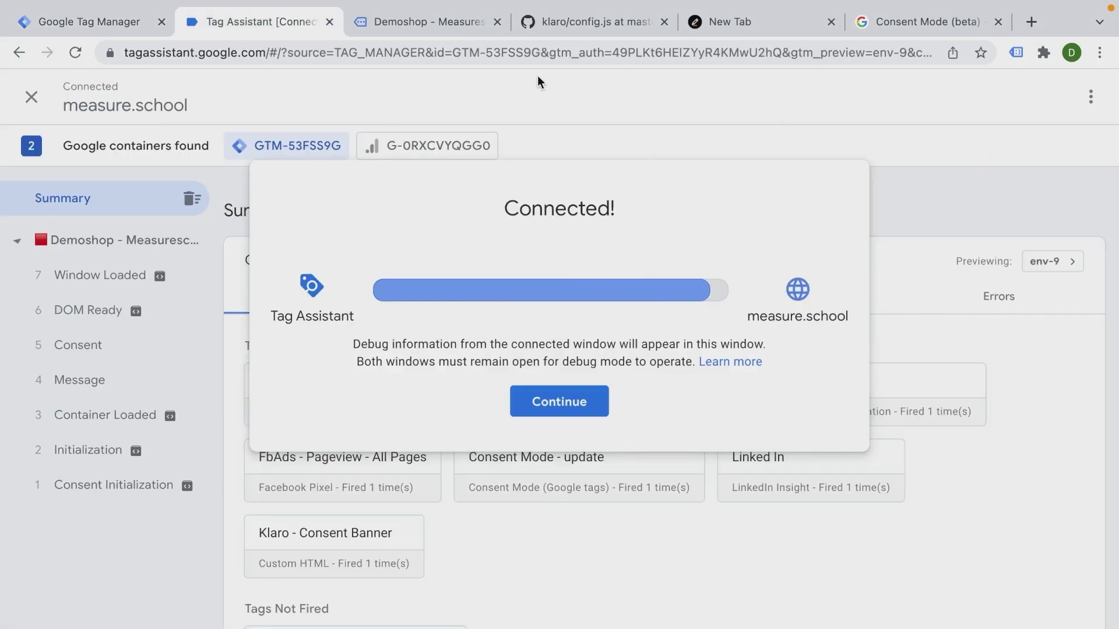
On the Demoshop tab, filter DevTools cookies for 'klaro', delete that cookie, and reload the page
{"action": "left_click", "coordinate": [428, 20]}
{"action": "key", "text": "super+alt+i"}
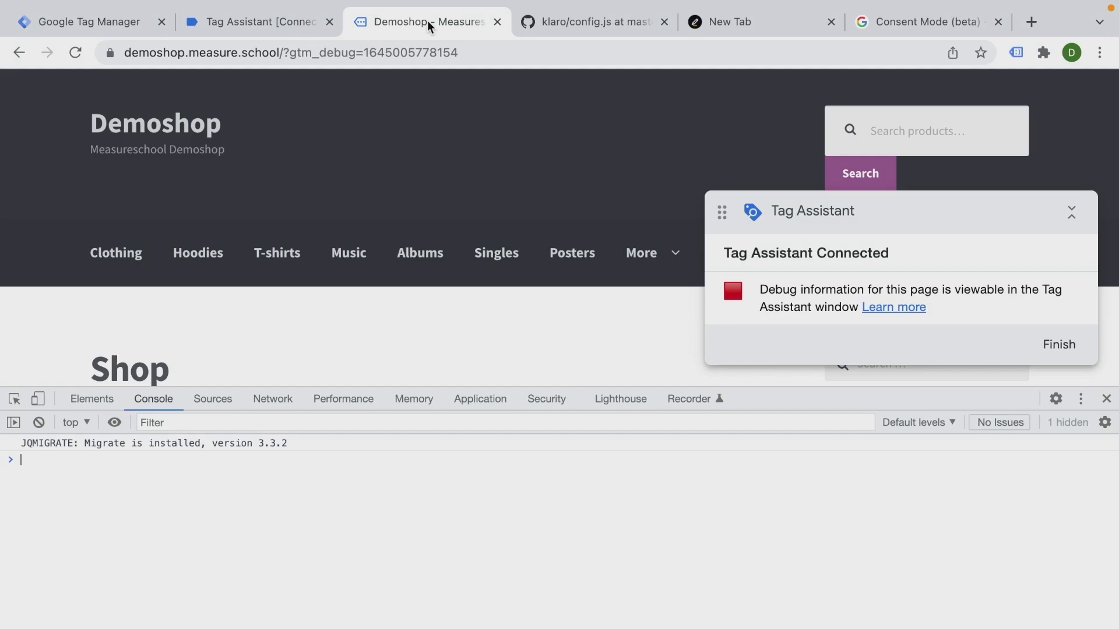
{"action": "left_click", "coordinate": [472, 400]}
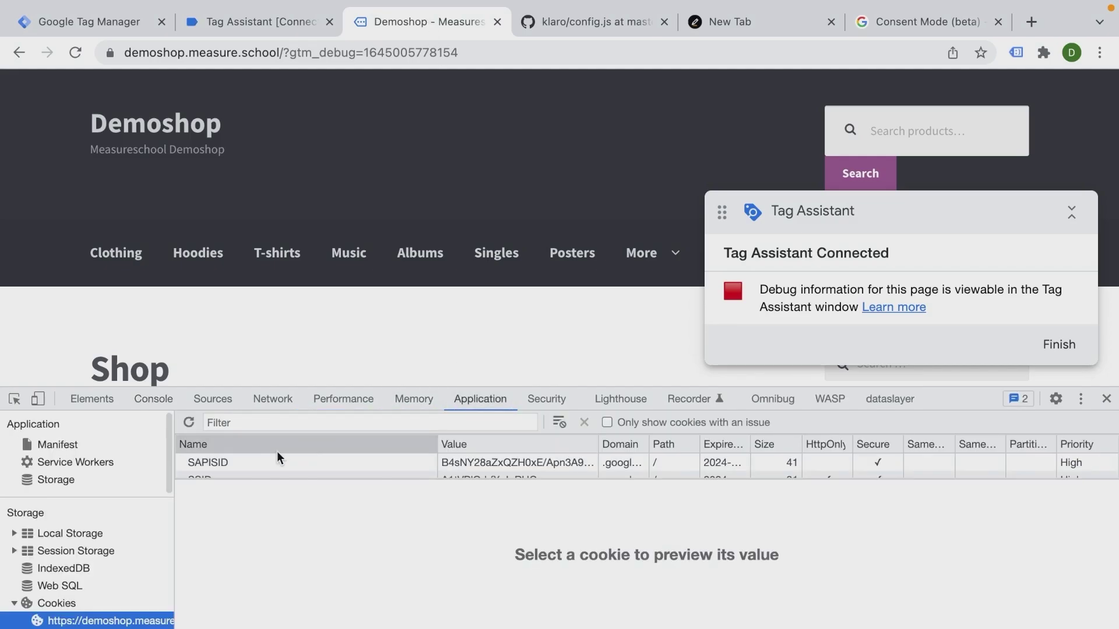
{"action": "left_click", "coordinate": [280, 424]}
{"action": "type", "text": "klaro"}
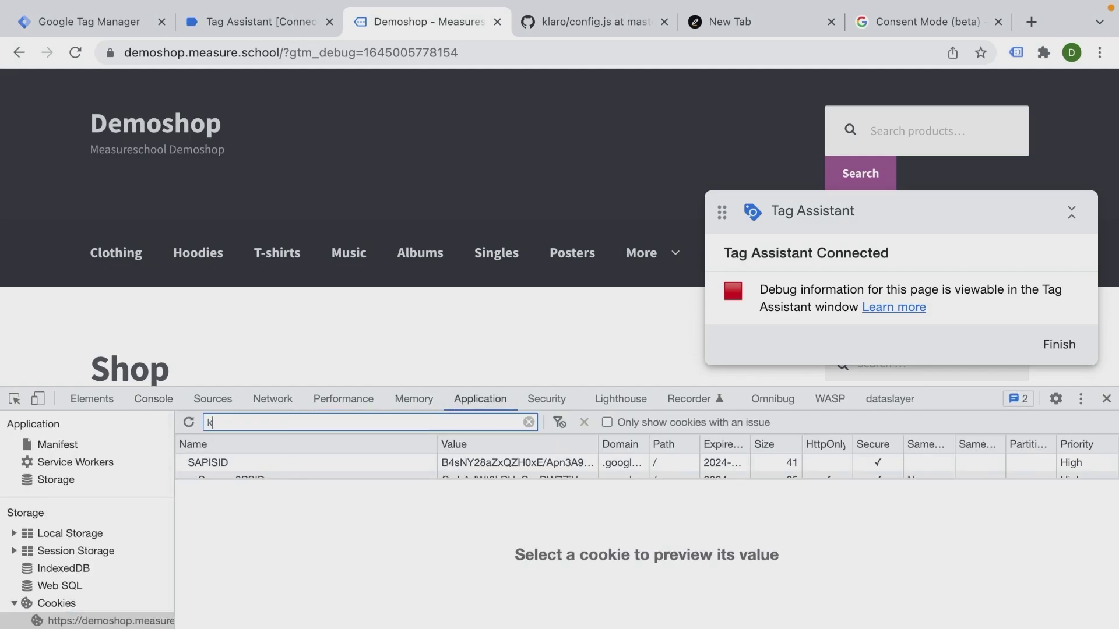
{"action": "left_click", "coordinate": [333, 461]}
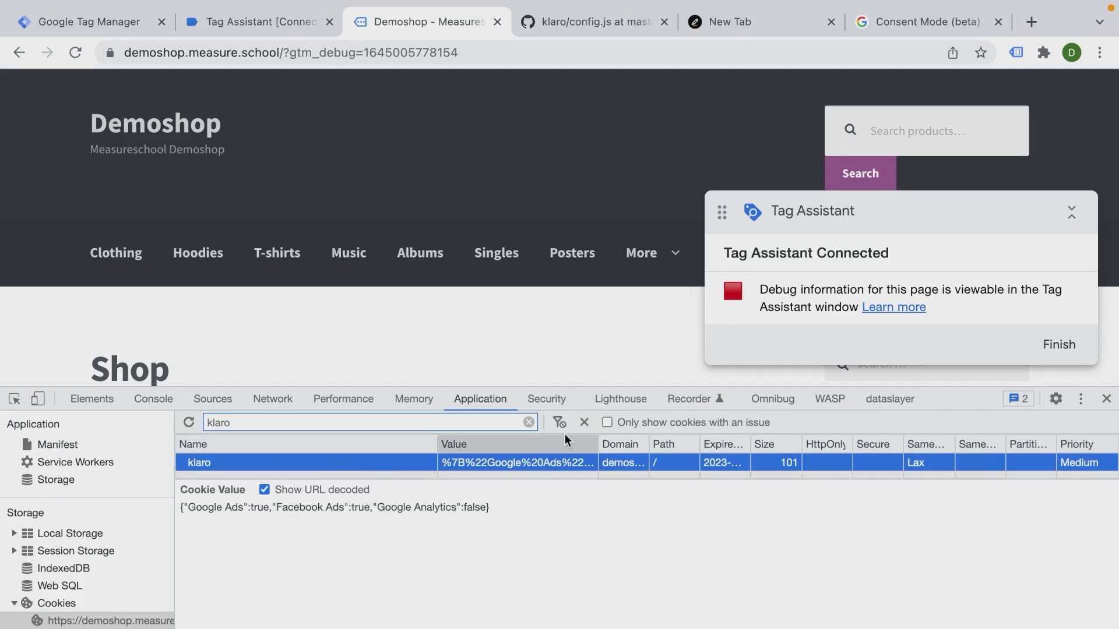
{"action": "left_click", "coordinate": [584, 423]}
{"action": "key", "text": "ctrl+r"}
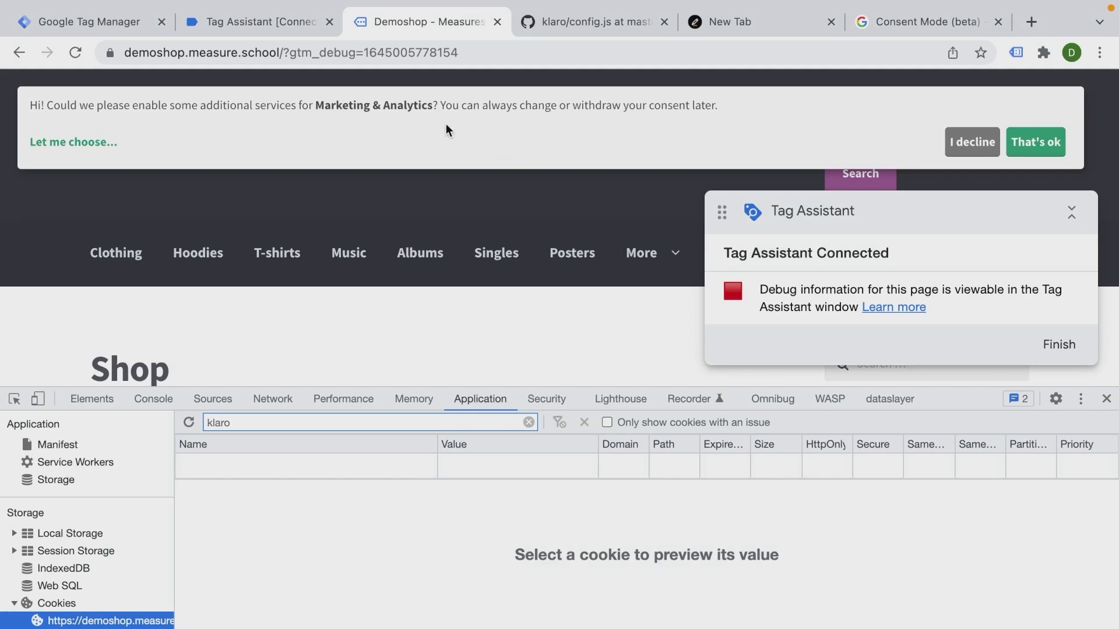
{"action": "left_click", "coordinate": [279, 26]}
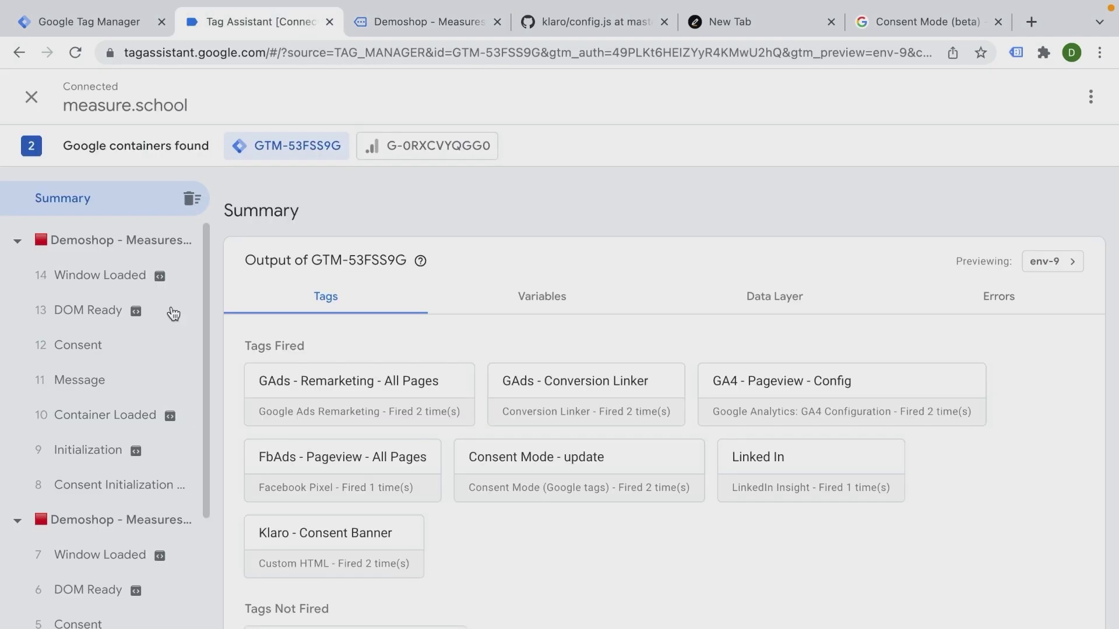
{"action": "left_click", "coordinate": [80, 419]}
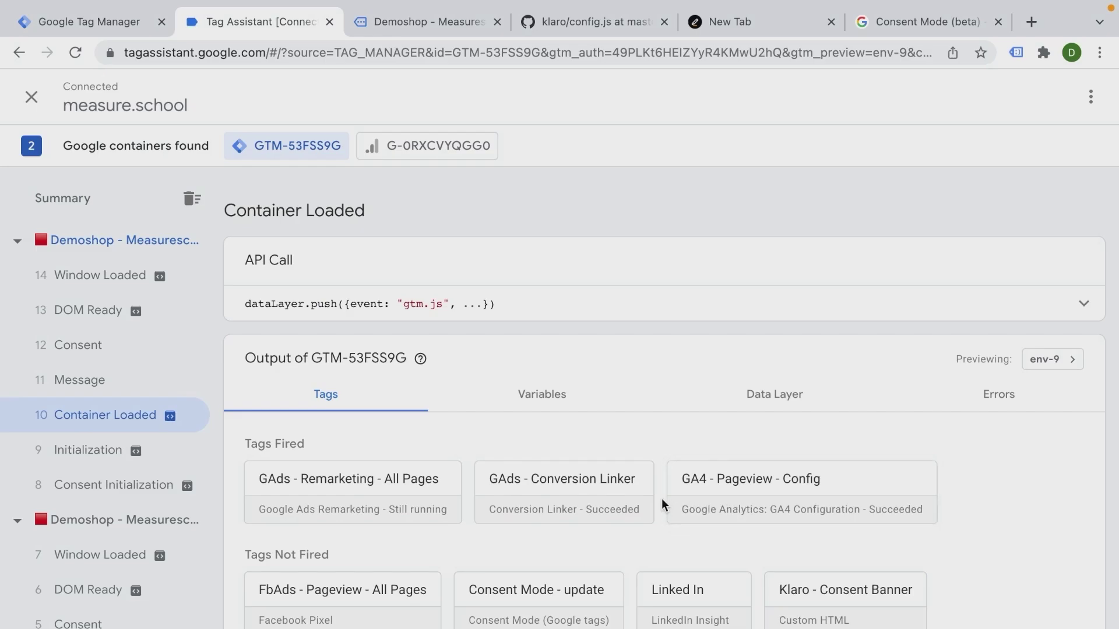
{"action": "left_click", "coordinate": [459, 21]}
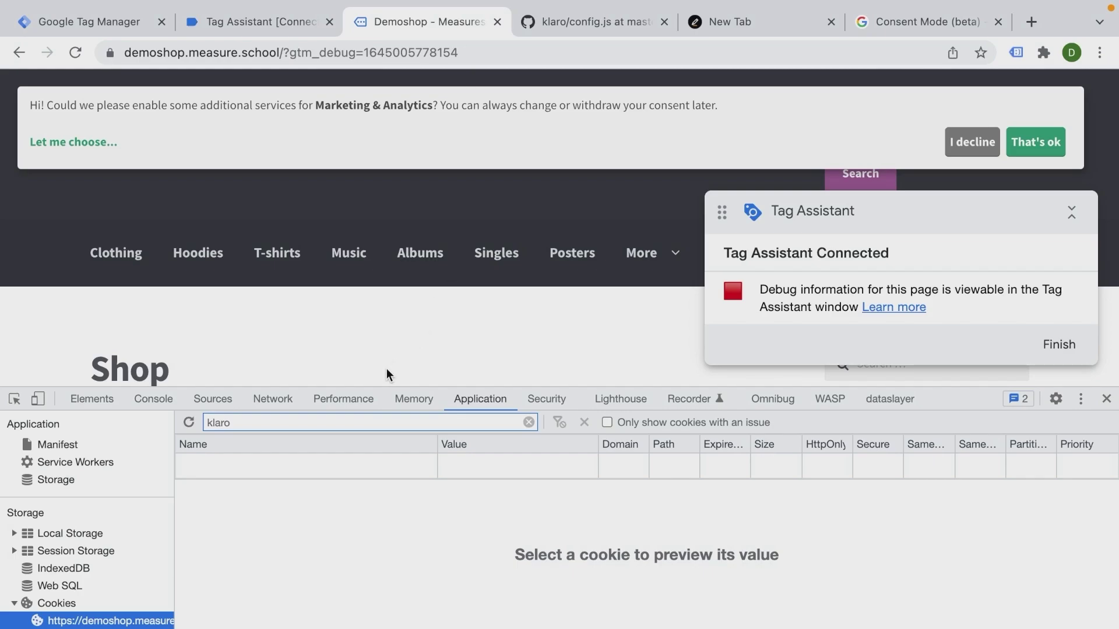
Filter the Network log by 'ga' and highlight gcs=G100 in the GA4 collect request URL
{"action": "left_click", "coordinate": [290, 403]}
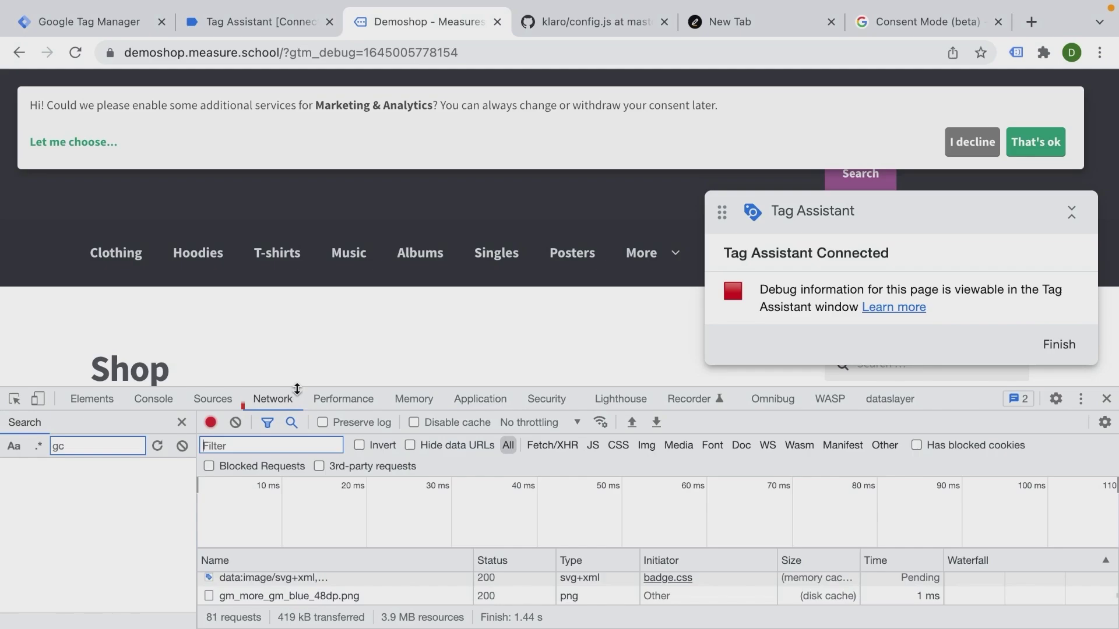
{"action": "left_click_drag", "start_coordinate": [297, 389], "coordinate": [308, 249]}
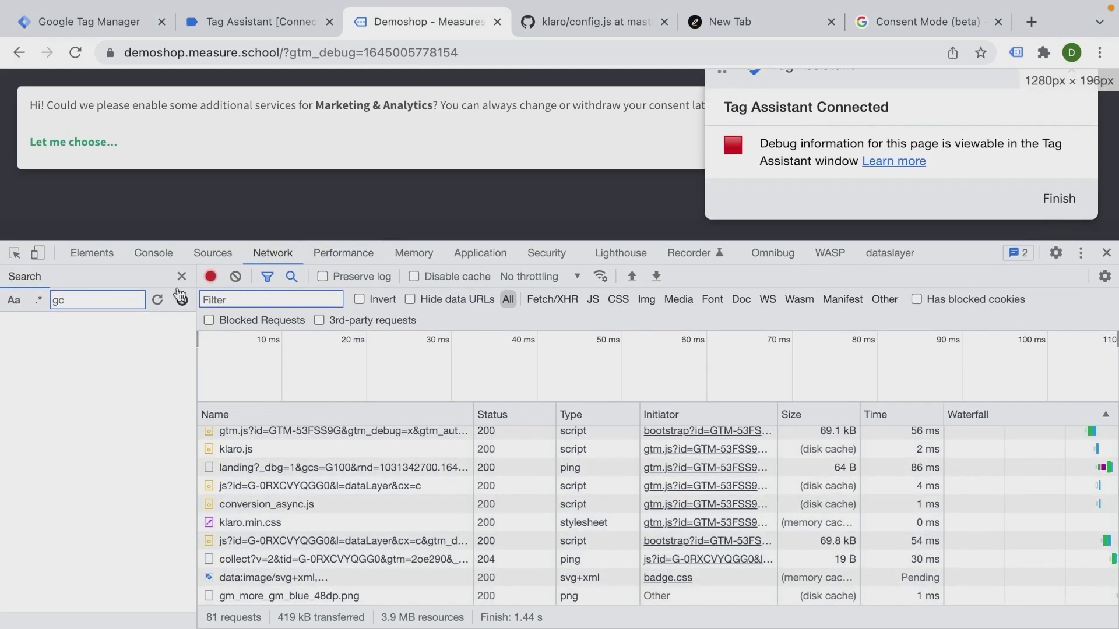
{"action": "left_click", "coordinate": [181, 276]}
{"action": "left_click", "coordinate": [86, 297]}
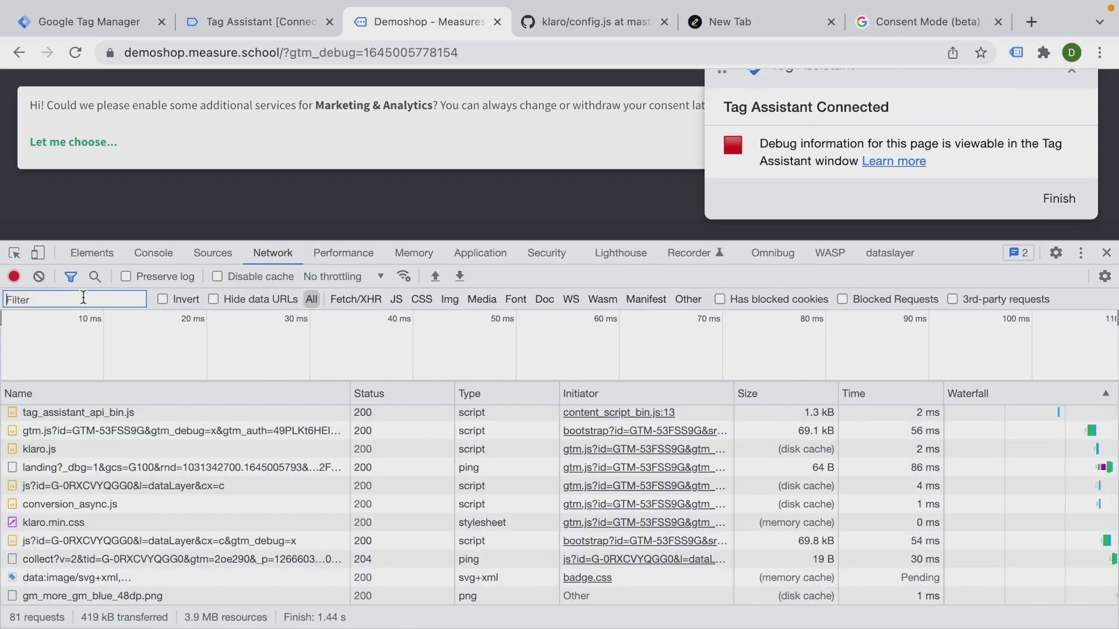
{"action": "type", "text": "ga"}
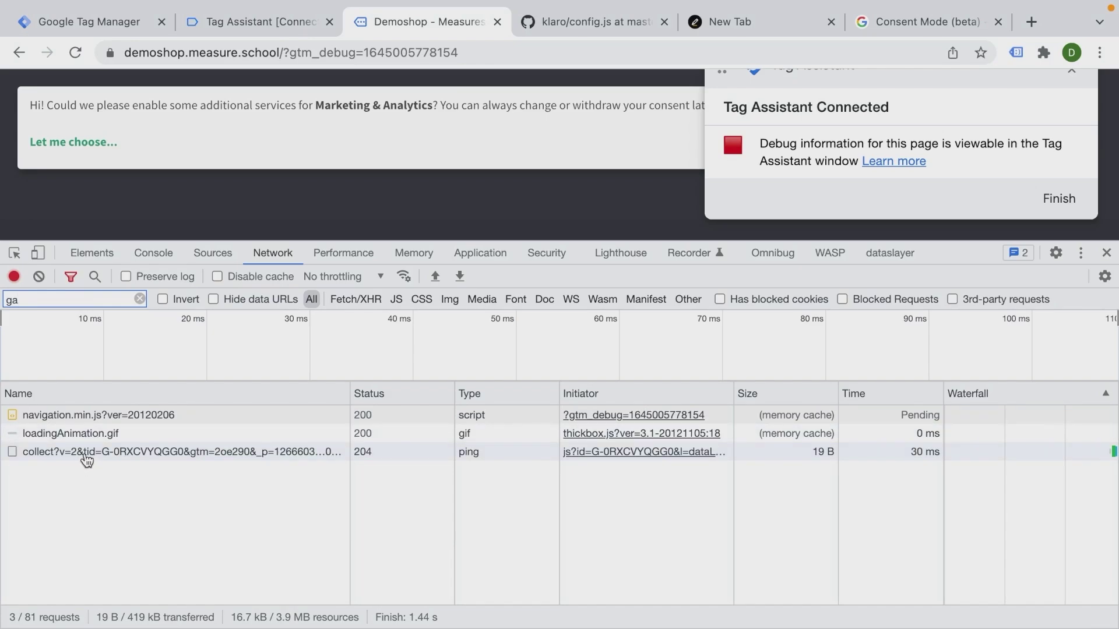
{"action": "left_click", "coordinate": [90, 452]}
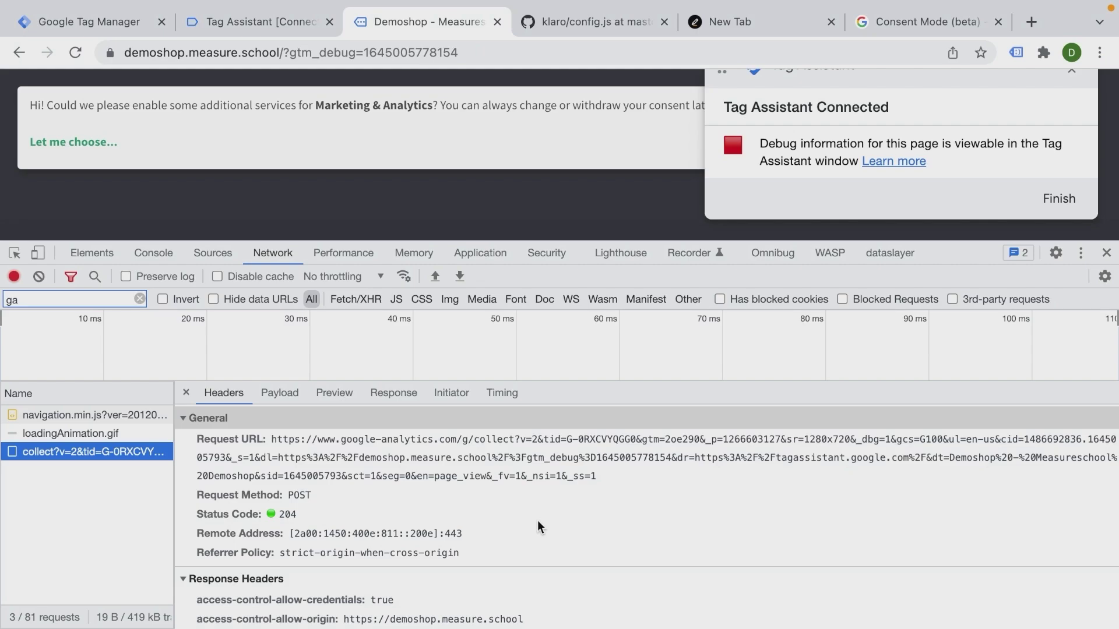
{"action": "left_click", "coordinate": [900, 439]}
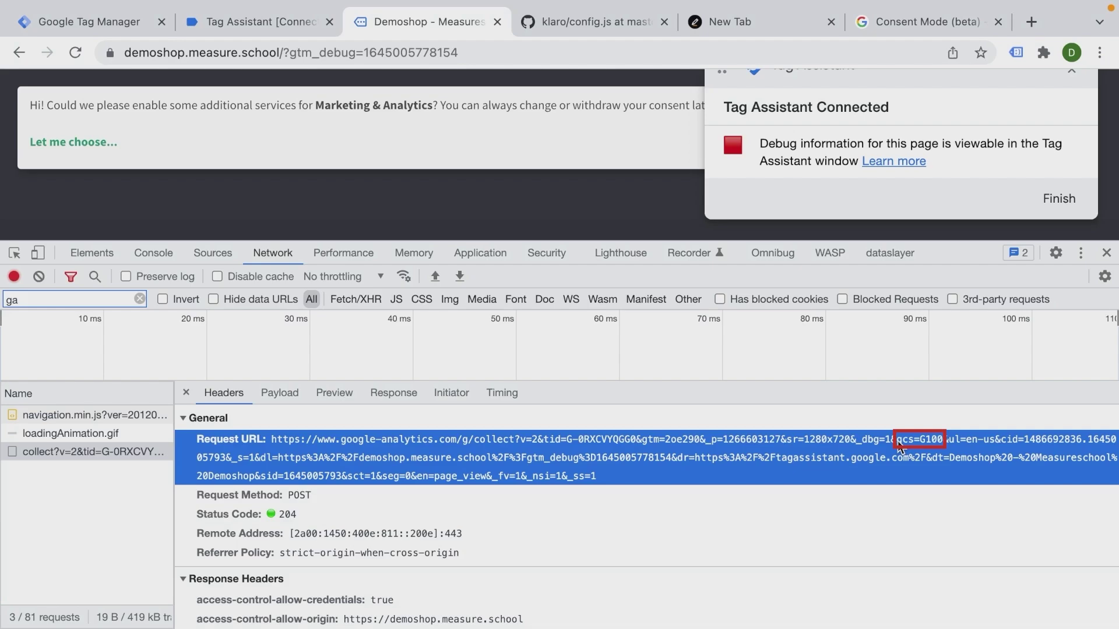
{"action": "left_click_drag", "start_coordinate": [898, 444], "coordinate": [944, 446]}
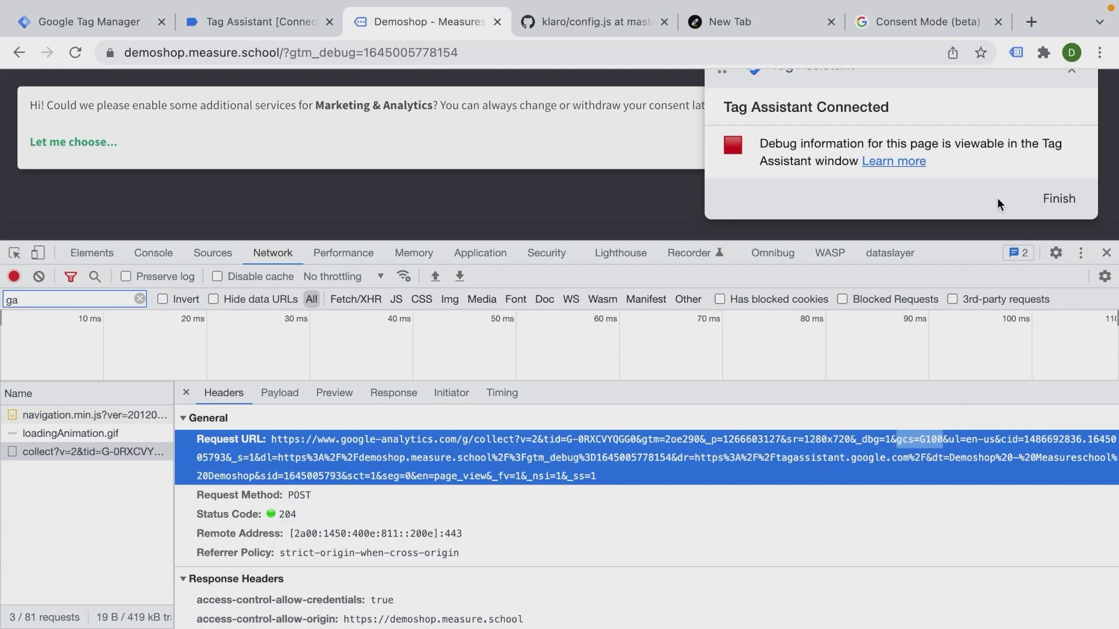
Enable the Google Analytics Debugger extension, reload, and find gcs: G100 in the Console's page_view parameters
{"action": "left_click", "coordinate": [1045, 53]}
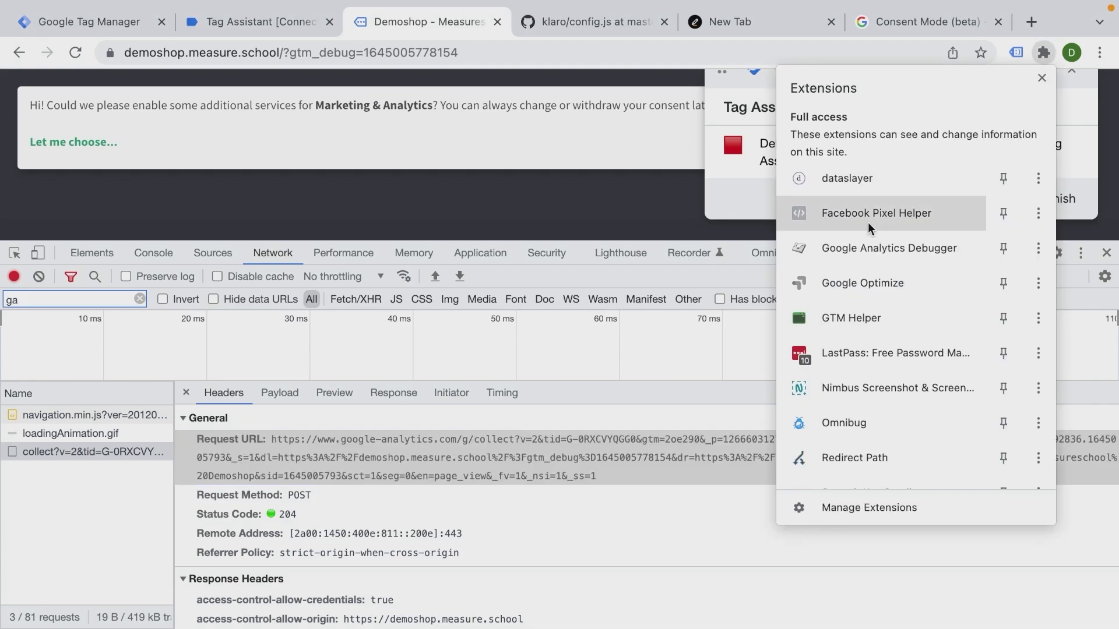
{"action": "left_click", "coordinate": [856, 249]}
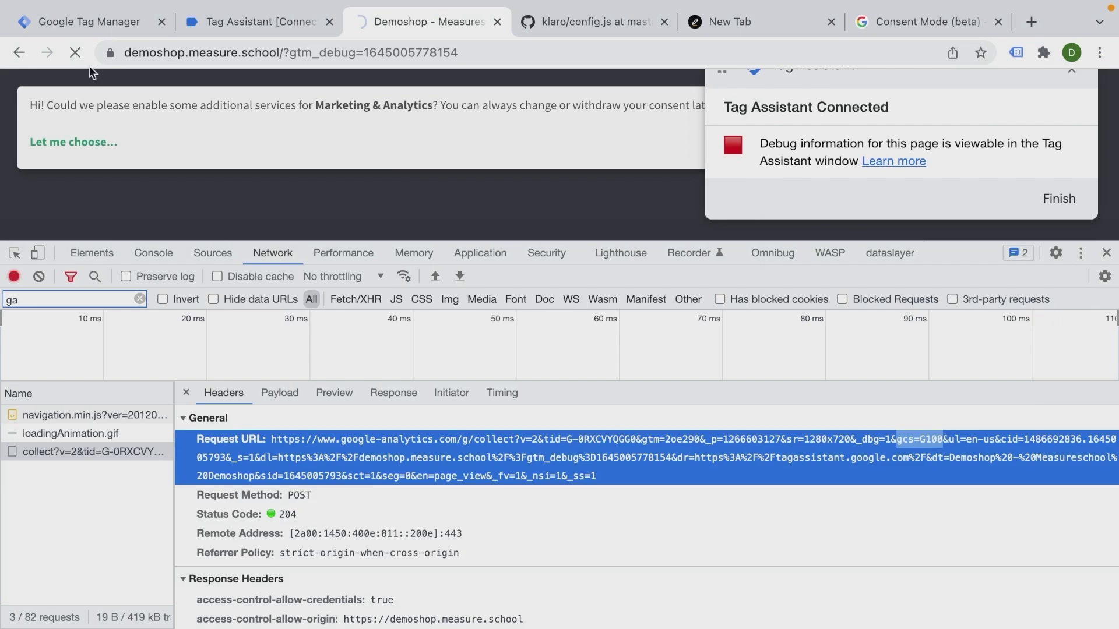
{"action": "left_click", "coordinate": [76, 55]}
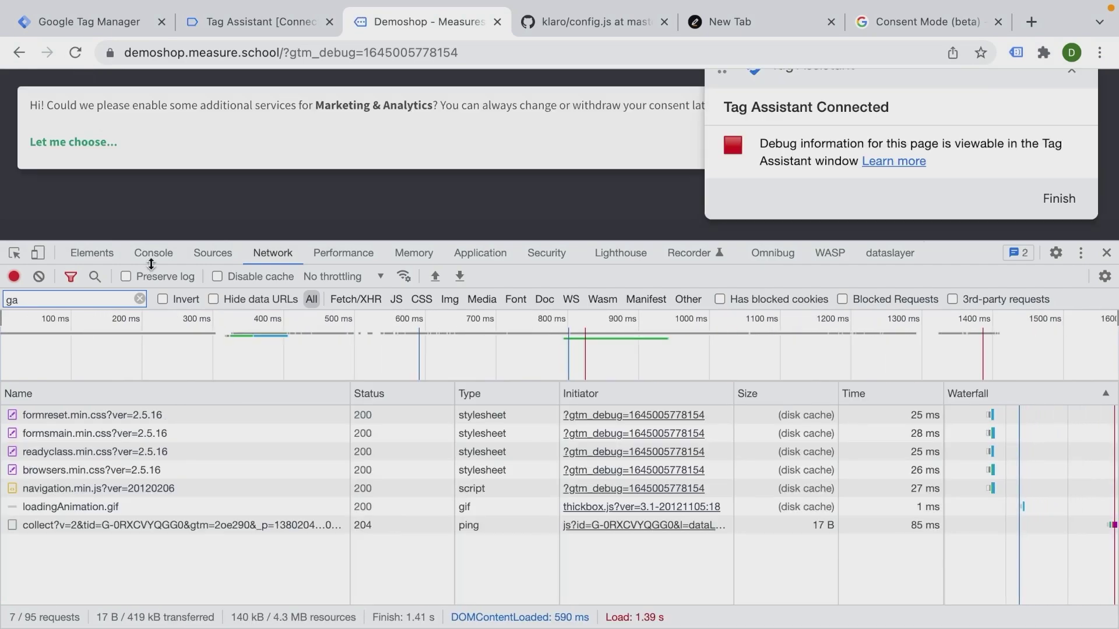
{"action": "left_click", "coordinate": [154, 252]}
{"action": "scroll", "coordinate": [59, 425], "scroll_direction": "down", "scroll_amount": 1}
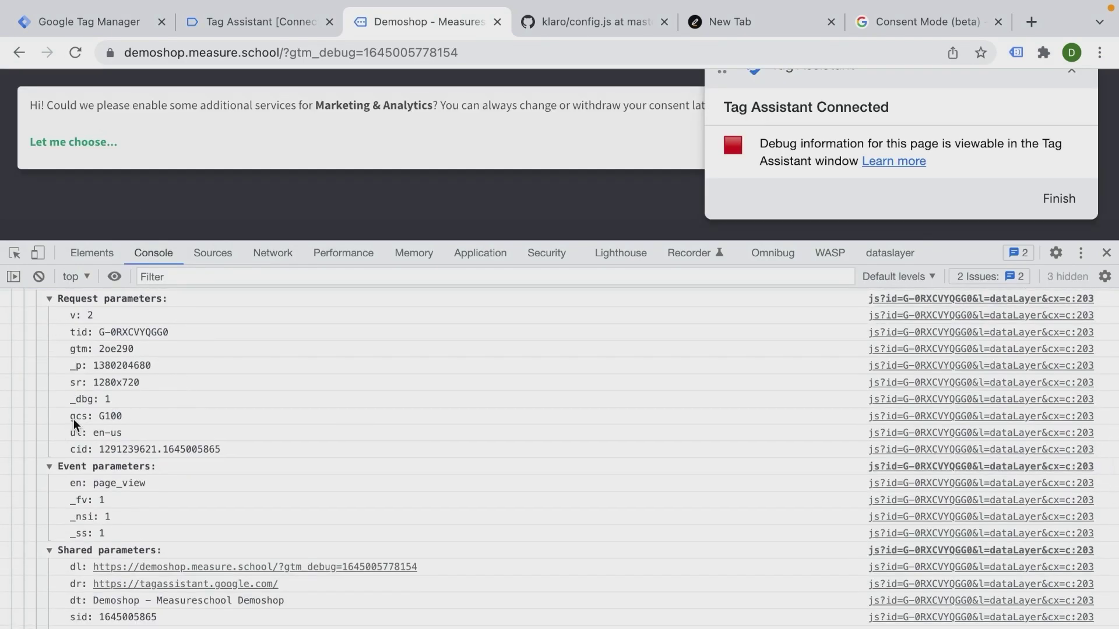
{"action": "left_click_drag", "start_coordinate": [74, 418], "coordinate": [124, 418]}
{"action": "left_click", "coordinate": [126, 418]}
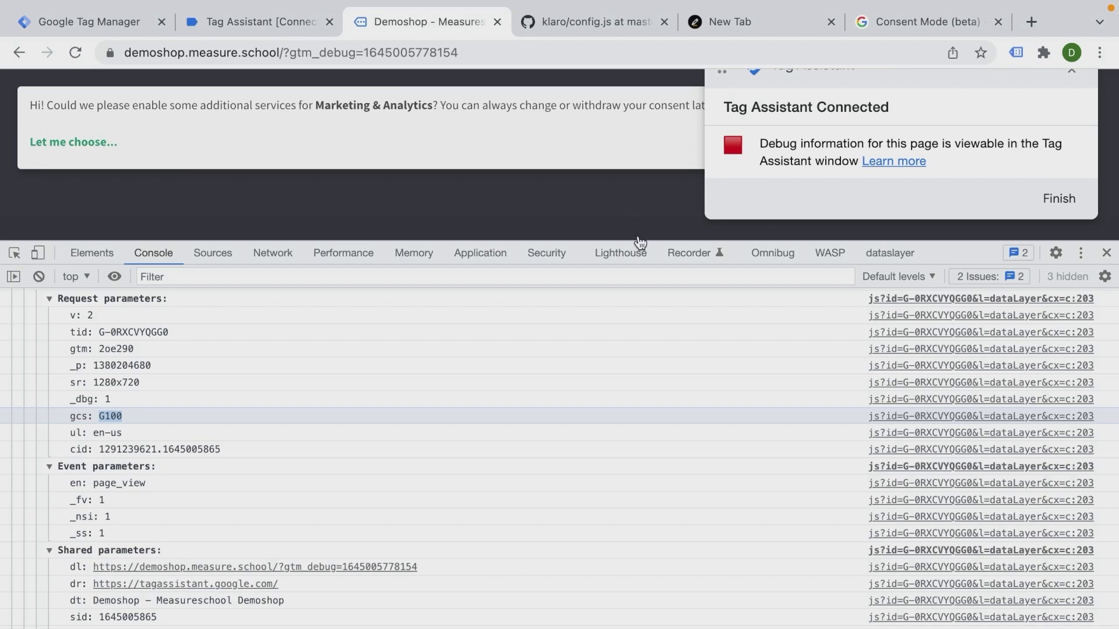
Accept all services with 'That's ok' and highlight gcs: G111 on the new page_view hit in the Console
{"action": "left_click_drag", "start_coordinate": [640, 241], "coordinate": [638, 408]}
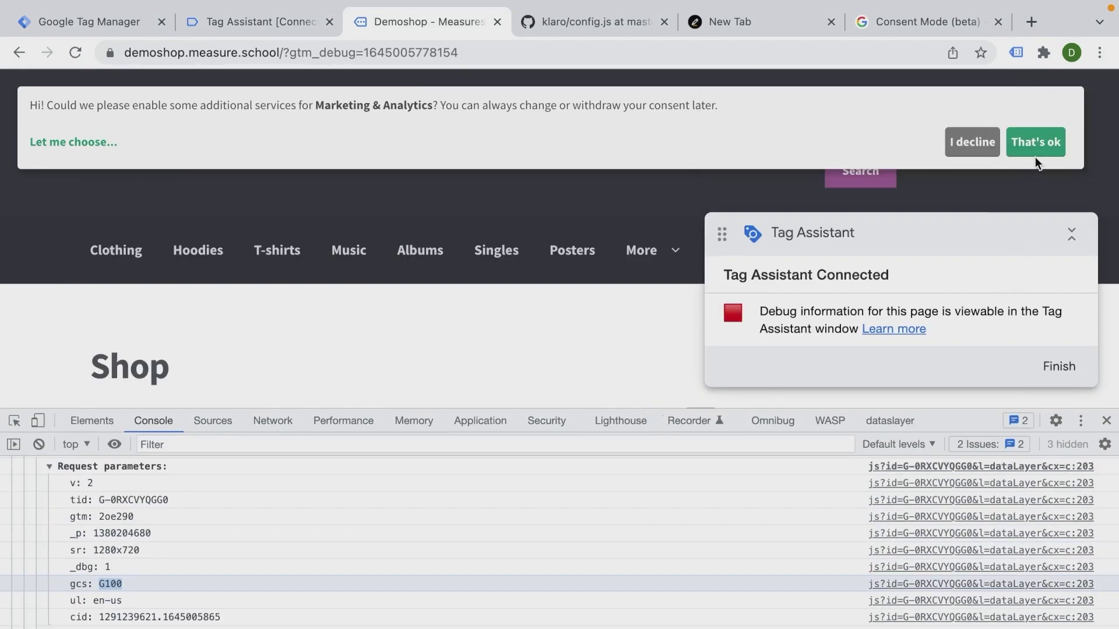
{"action": "left_click", "coordinate": [1035, 142]}
{"action": "scroll", "coordinate": [418, 572], "scroll_direction": "down", "scroll_amount": 10}
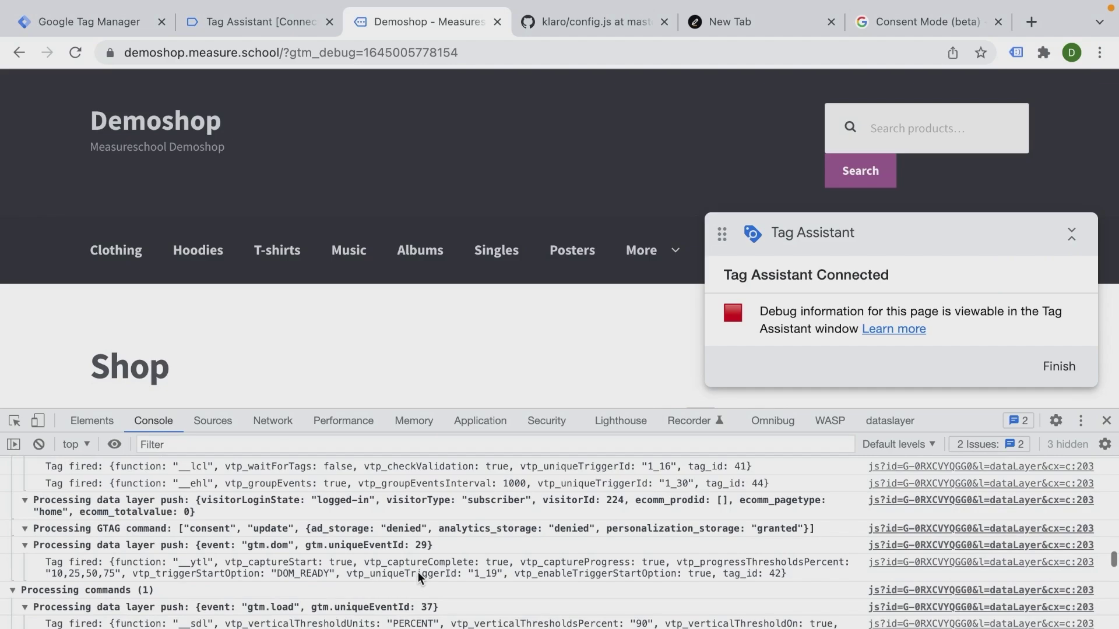
{"action": "scroll", "coordinate": [418, 571], "scroll_direction": "down", "scroll_amount": 2}
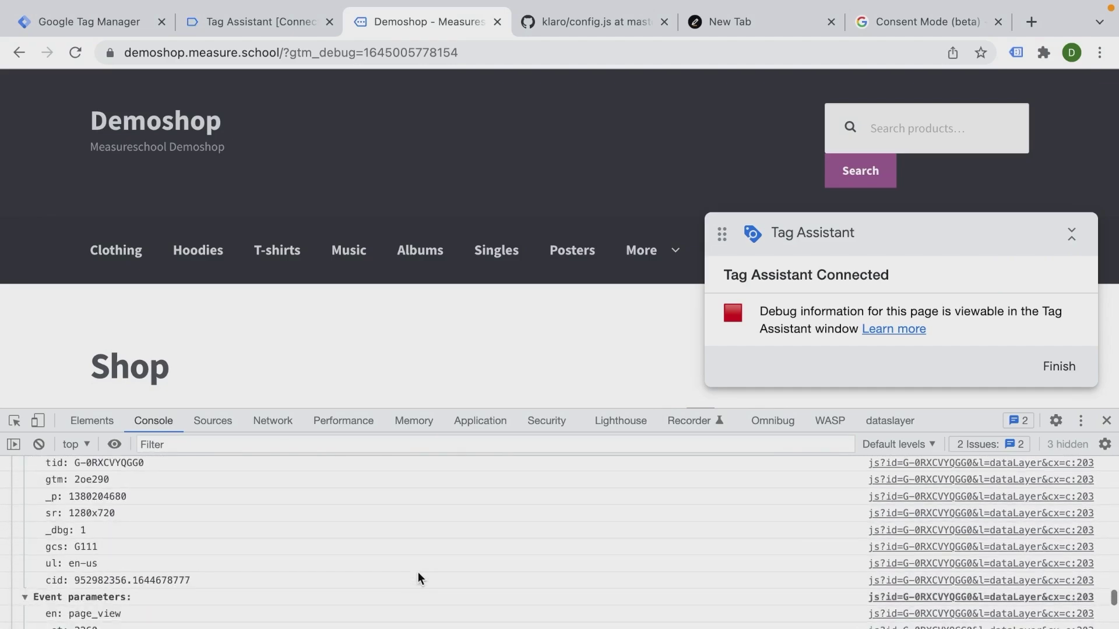
{"action": "double_click", "coordinate": [90, 547]}
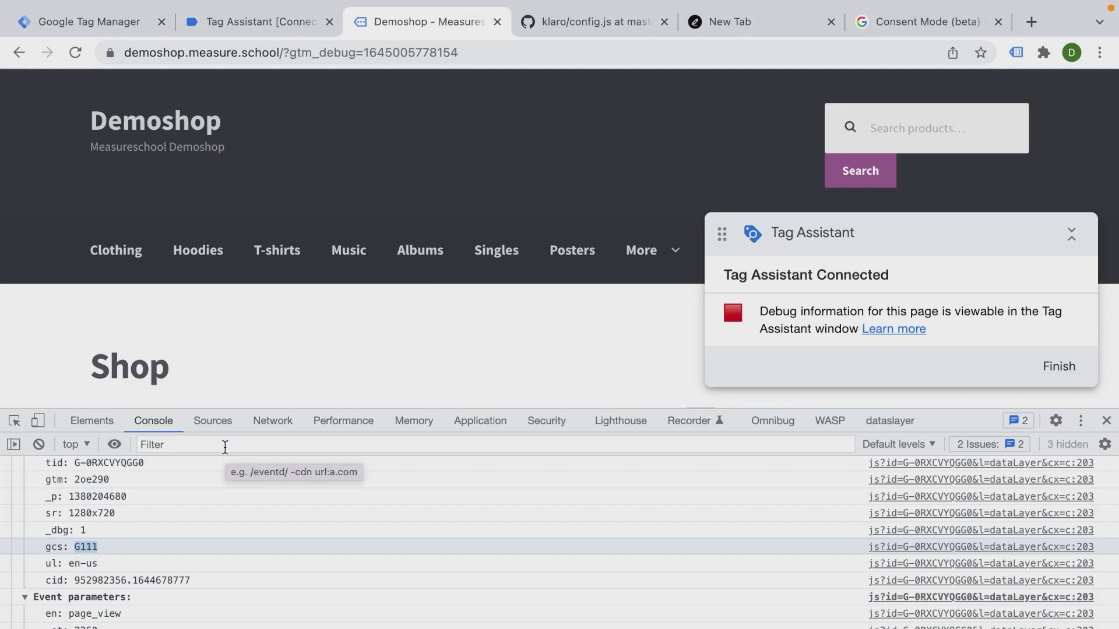
Glance at the Consent Mode help article and Tag Assistant tabs, then return to the Demoshop page
{"action": "left_click", "coordinate": [884, 29]}
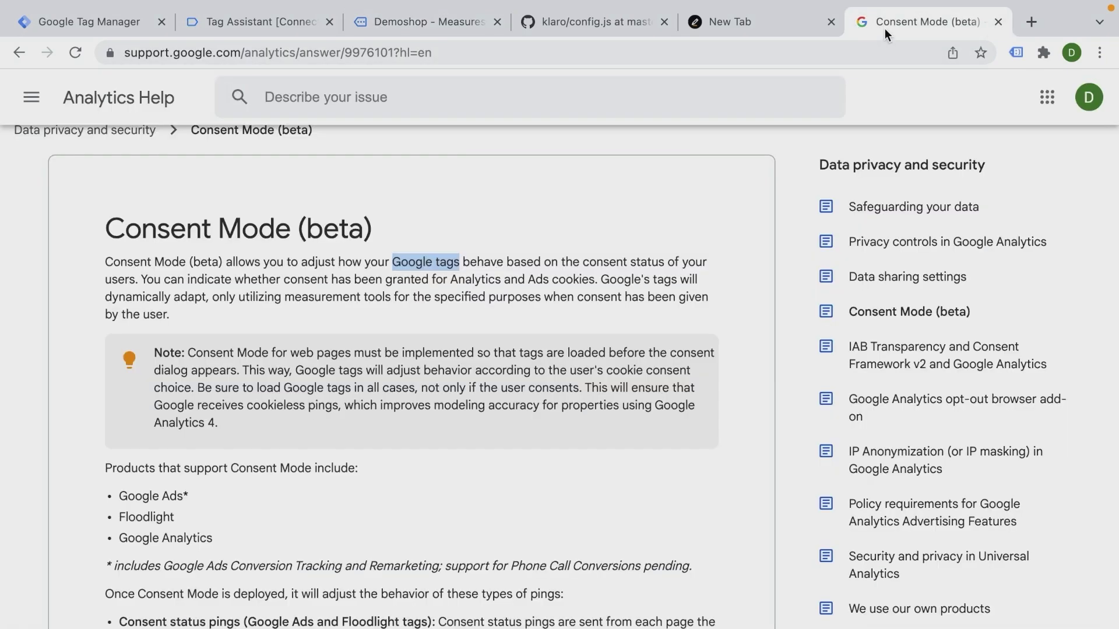
{"action": "left_click", "coordinate": [276, 30]}
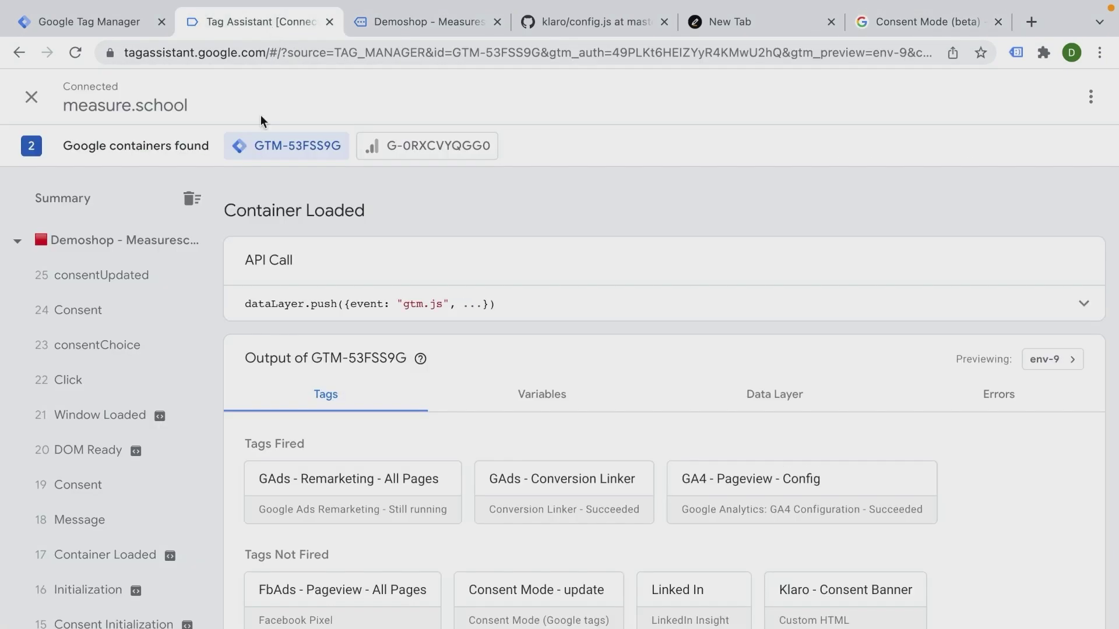
{"action": "left_click", "coordinate": [368, 30]}
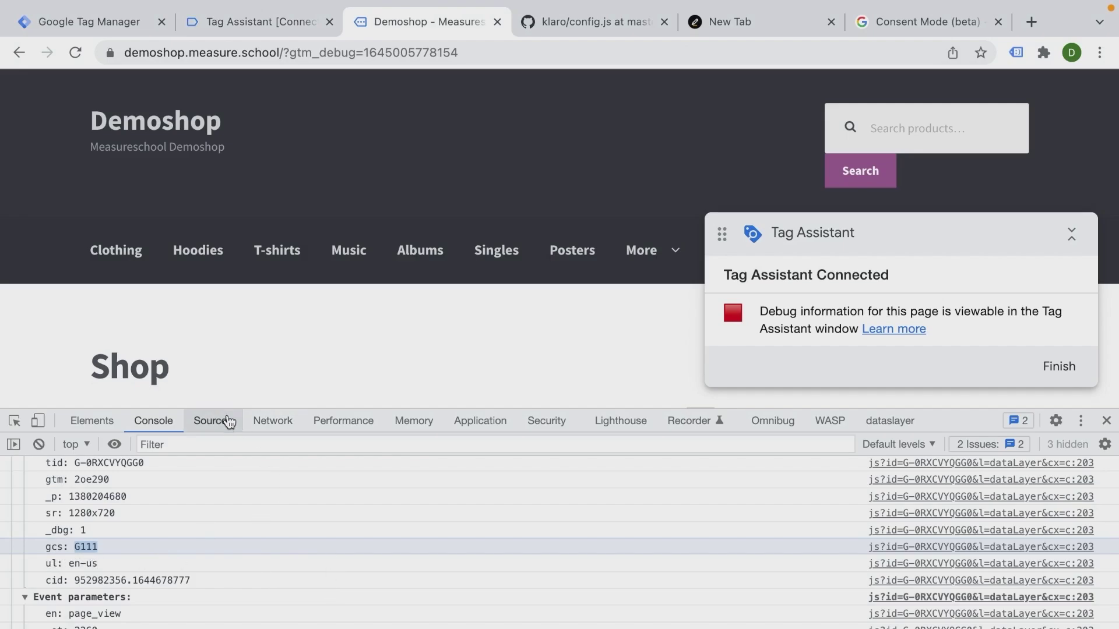
Filter network requests by 'ads' and then 'conve', opening the first conversion request
{"action": "left_click", "coordinate": [260, 424]}
{"action": "left_click", "coordinate": [100, 467]}
{"action": "key", "text": "BackSpace"}
{"action": "key", "text": "BackSpace"}
{"action": "type", "text": "ads"}
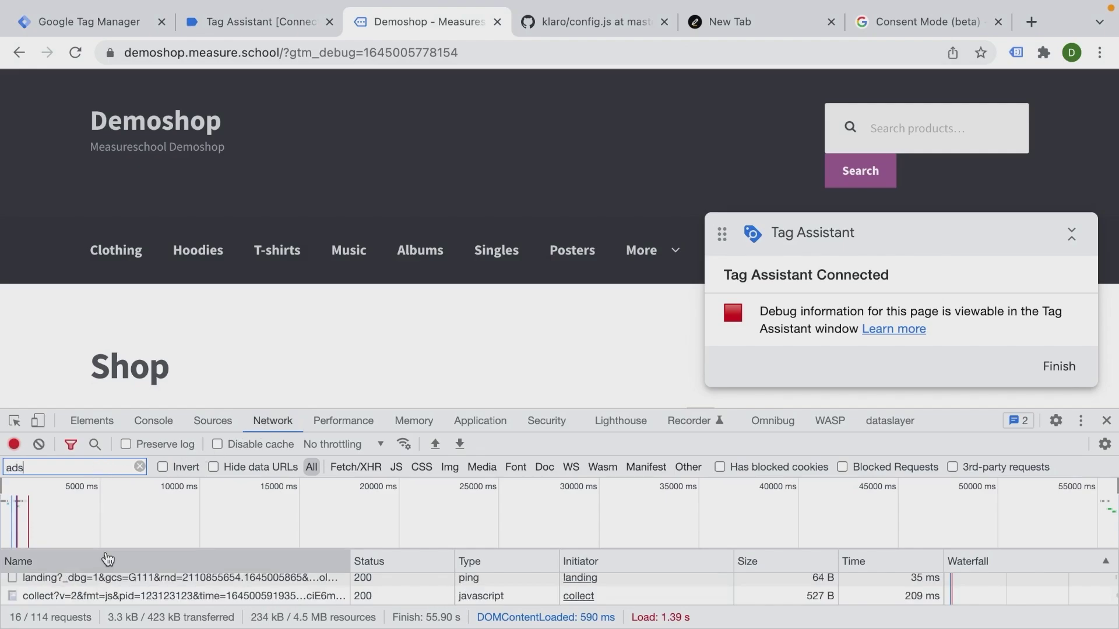
{"action": "left_click_drag", "start_coordinate": [109, 545], "coordinate": [109, 339]}
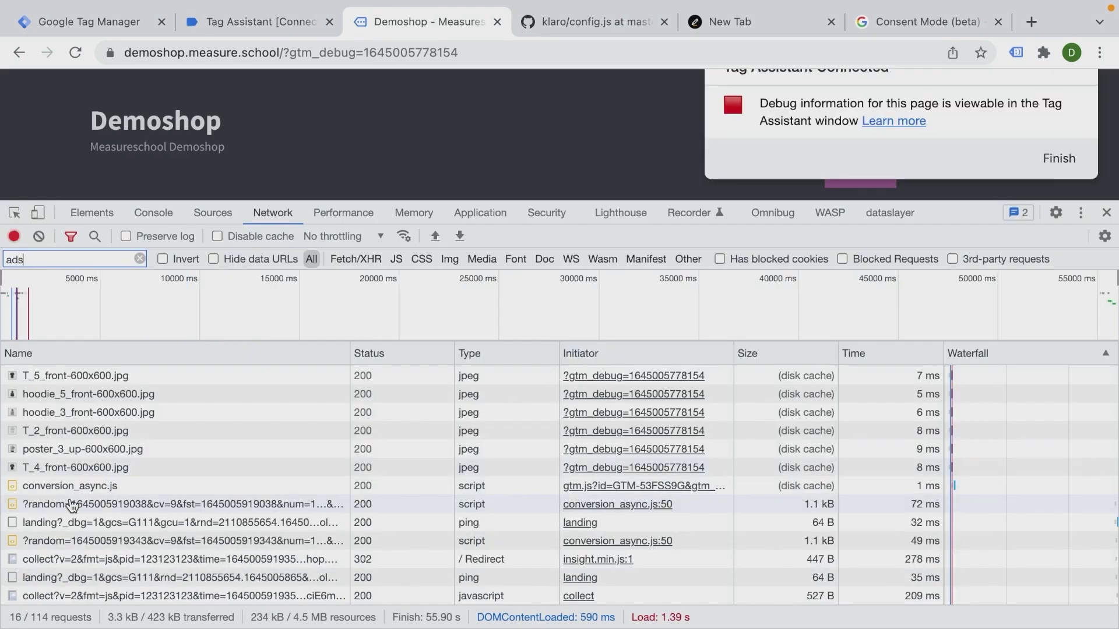
{"action": "double_click", "coordinate": [77, 259]}
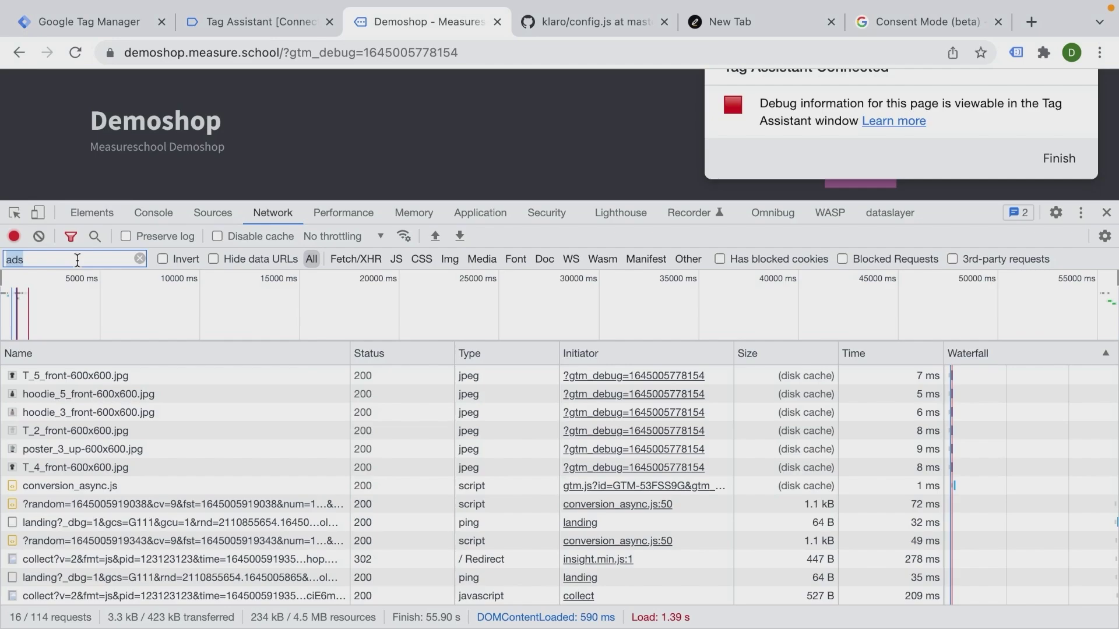
{"action": "type", "text": "convers"}
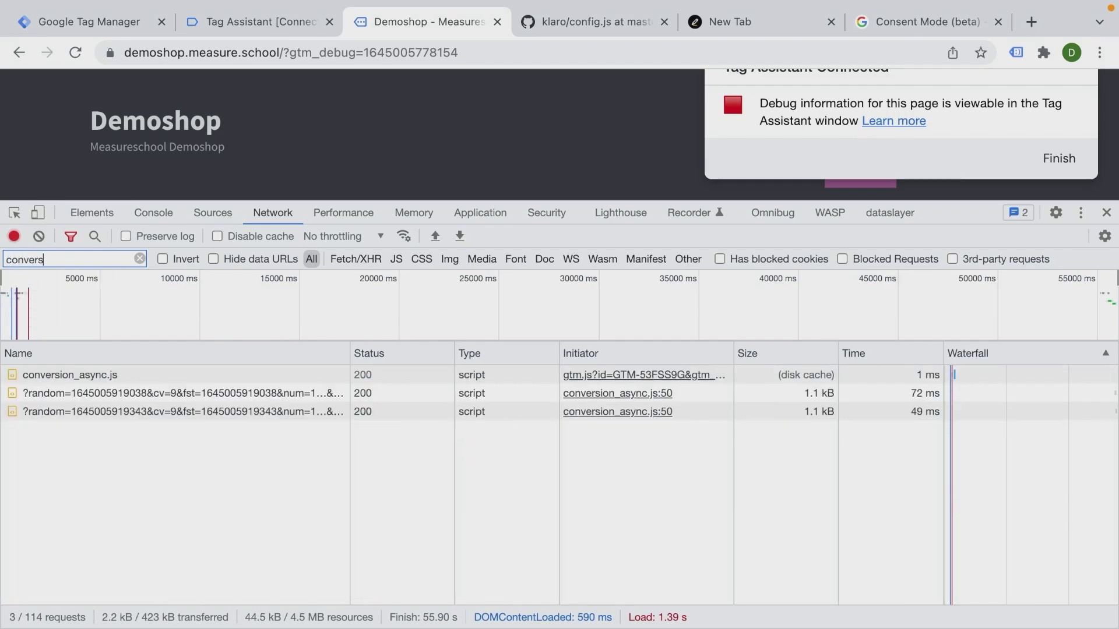
{"action": "left_click", "coordinate": [258, 393]}
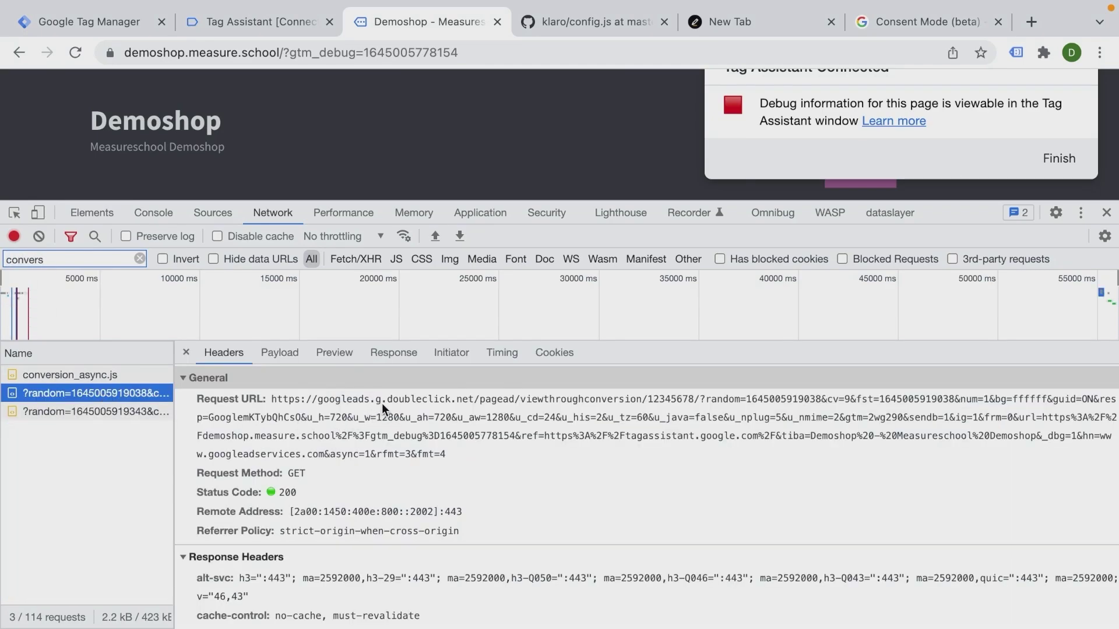
Refilter by 'coublec' and select the full request URL of the first doubleclick request
{"action": "double_click", "coordinate": [35, 259]}
{"action": "key", "text": "BackSpace"}
{"action": "type", "text": "c"}
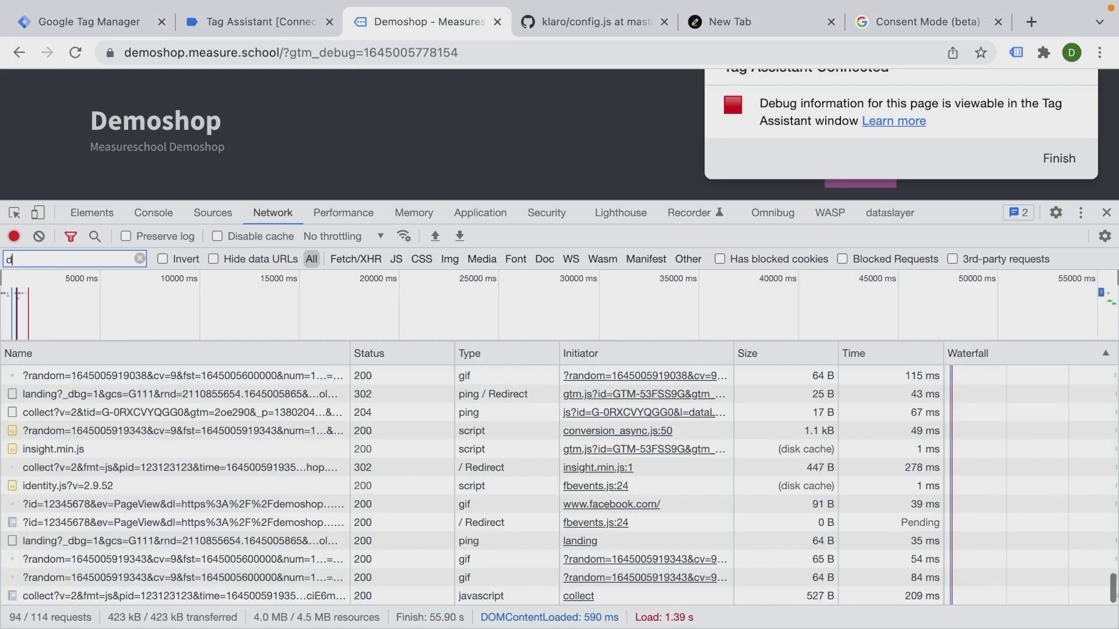
{"action": "type", "text": "oublec"}
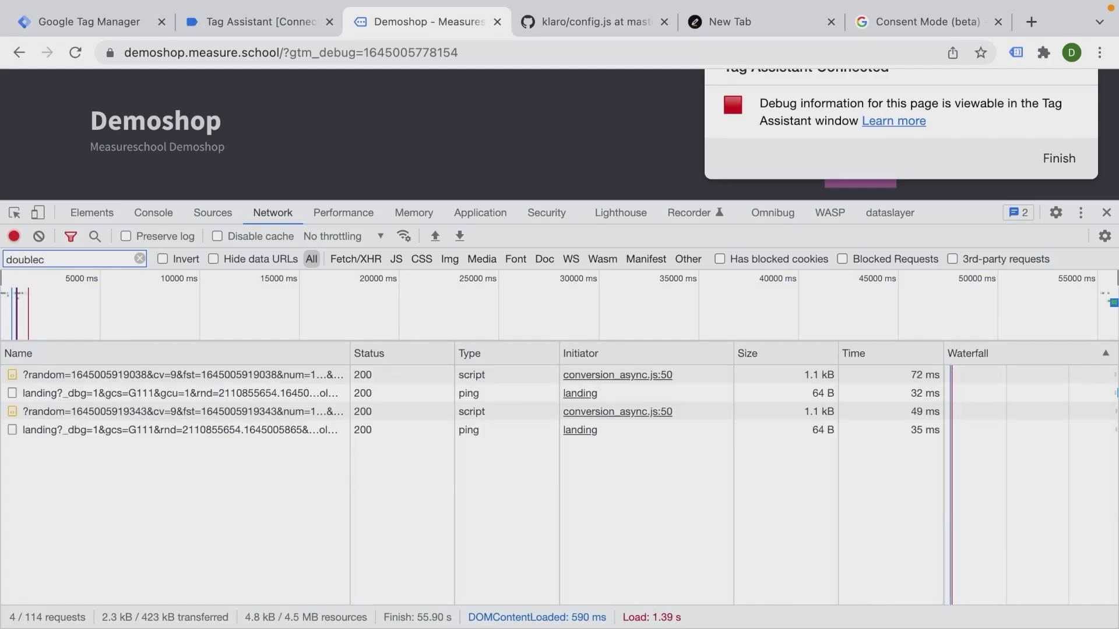
{"action": "left_click", "coordinate": [63, 376]}
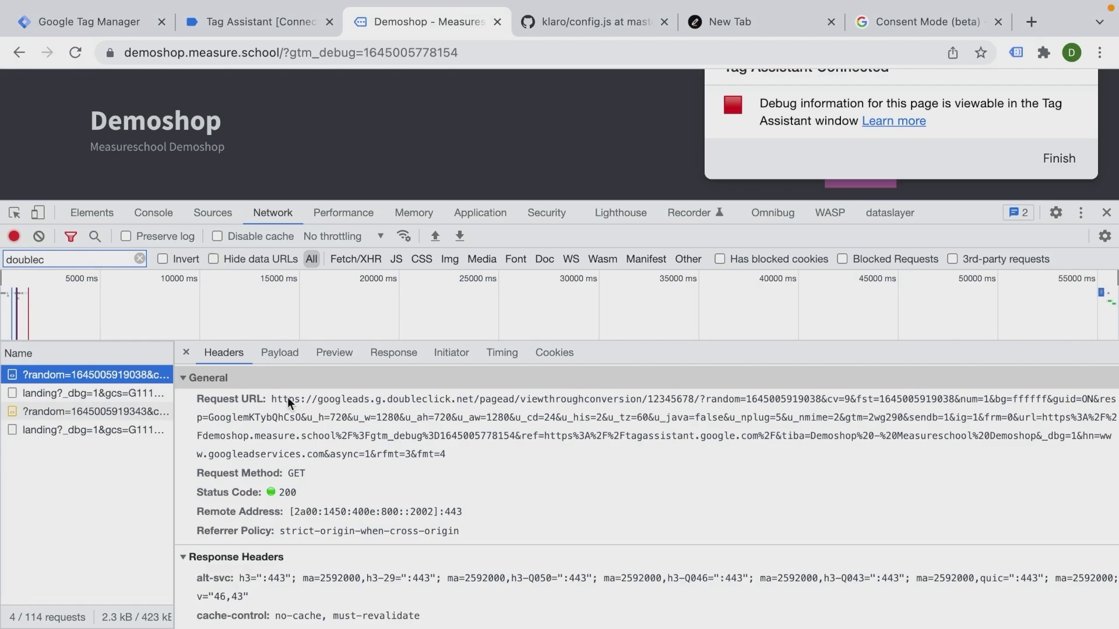
{"action": "triple_click", "coordinate": [594, 396]}
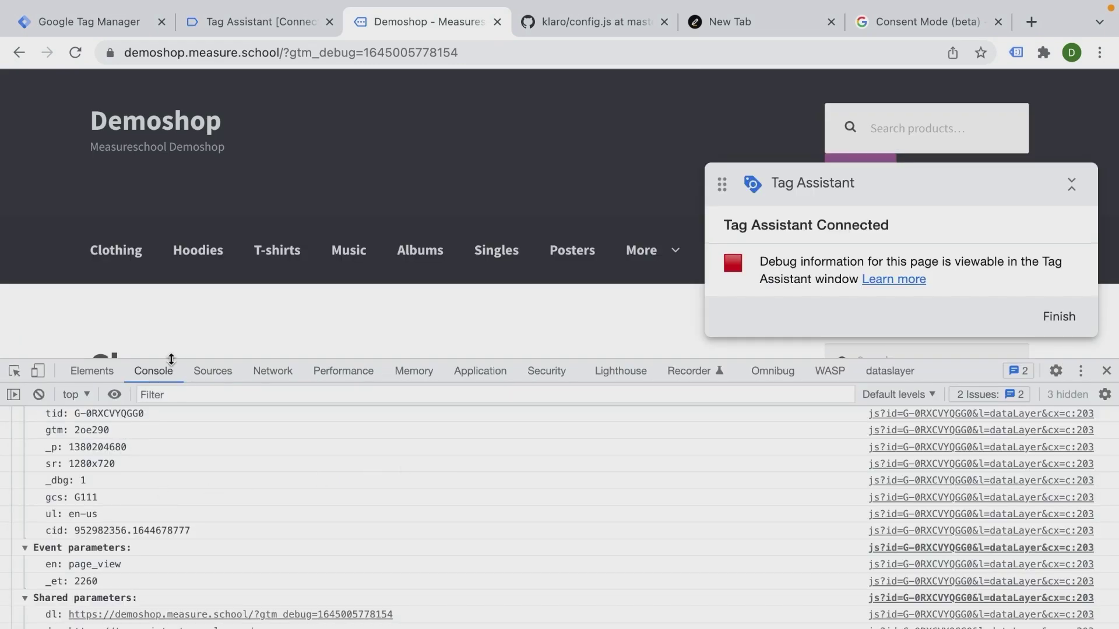
Filter network requests by 'gsc' and open the LinkedIn collect request's details
{"action": "left_click_drag", "start_coordinate": [171, 358], "coordinate": [194, 239]}
{"action": "left_click", "coordinate": [267, 249]}
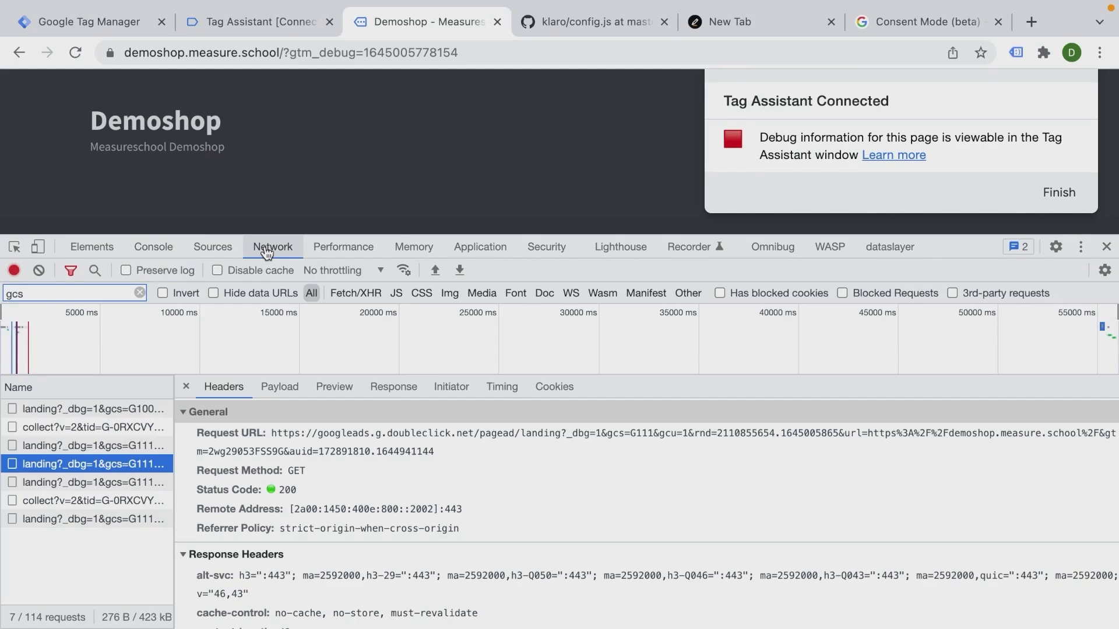
{"action": "left_click", "coordinate": [139, 293]}
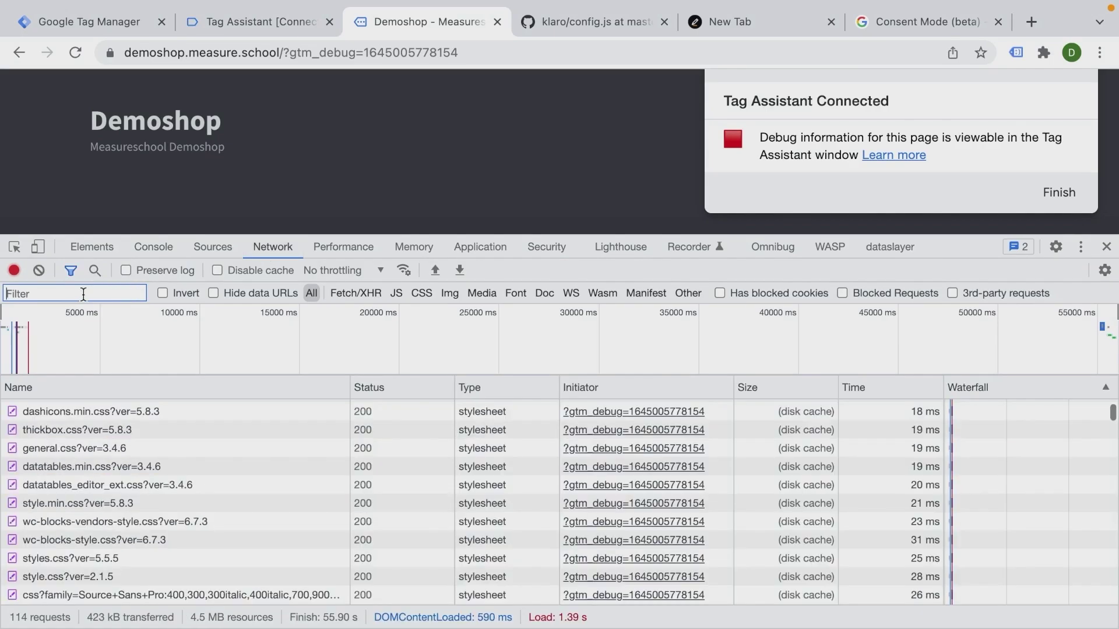
{"action": "type", "text": "gsc"}
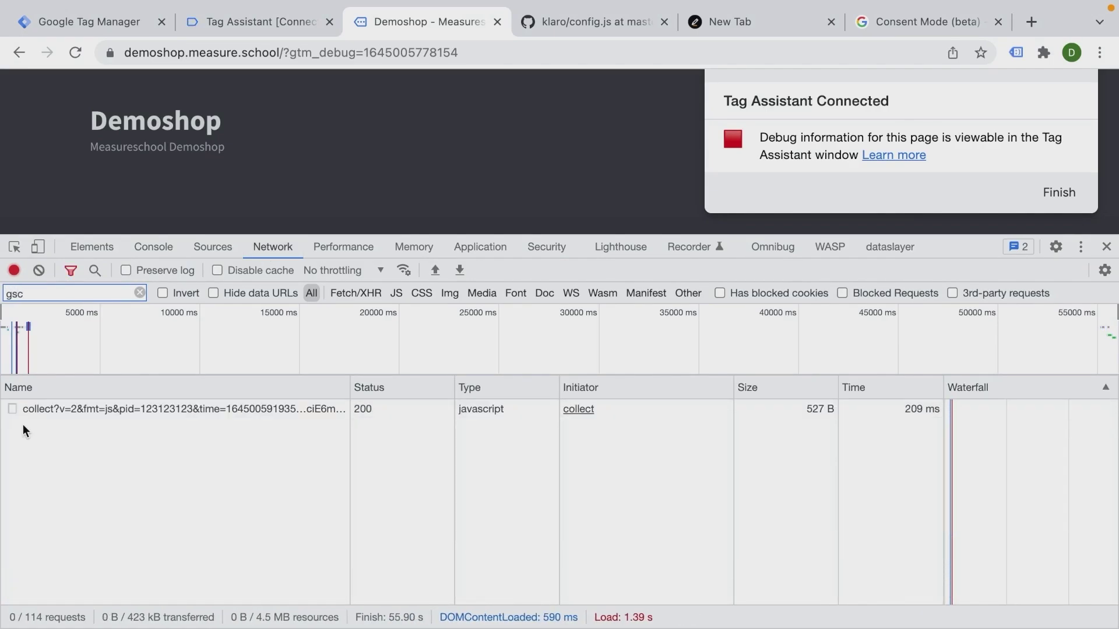
{"action": "left_click", "coordinate": [61, 411]}
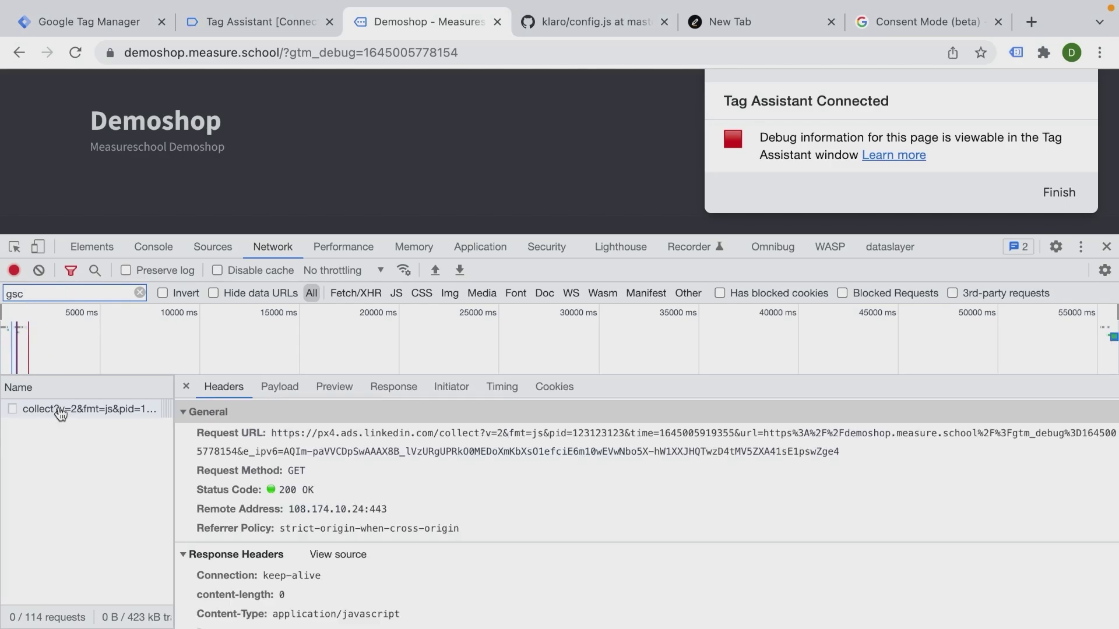
Reload, correct the filter to 'gcs', and highlight gcs=G111 in the Google Ads landing request URL
{"action": "left_click", "coordinate": [75, 53]}
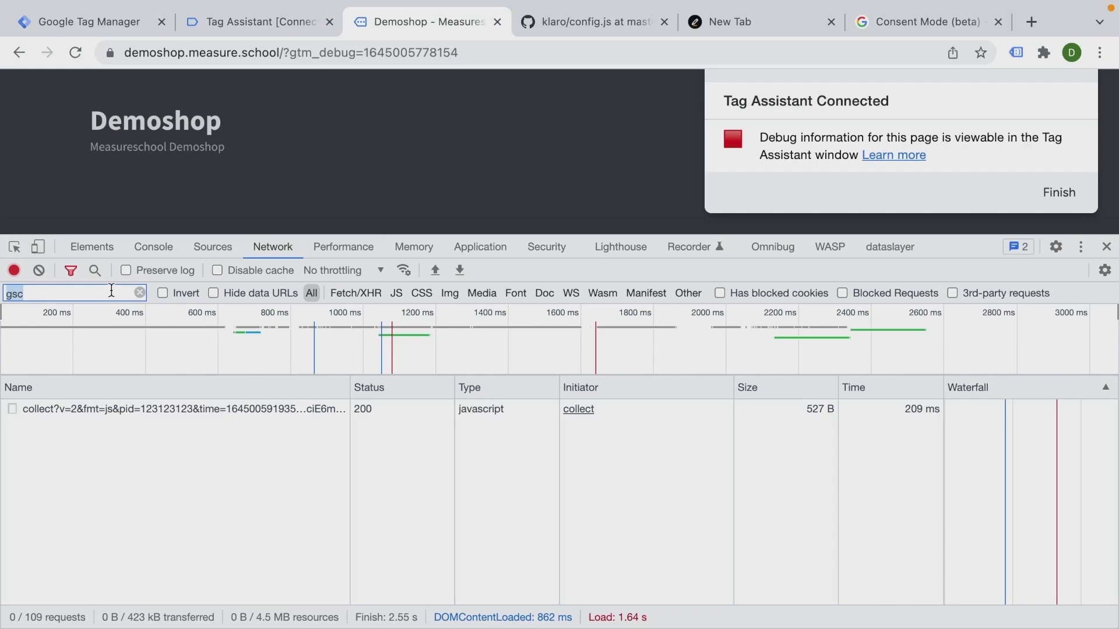
{"action": "key", "text": "BackSpace"}
{"action": "key", "text": "BackSpace"}
{"action": "type", "text": "cs"}
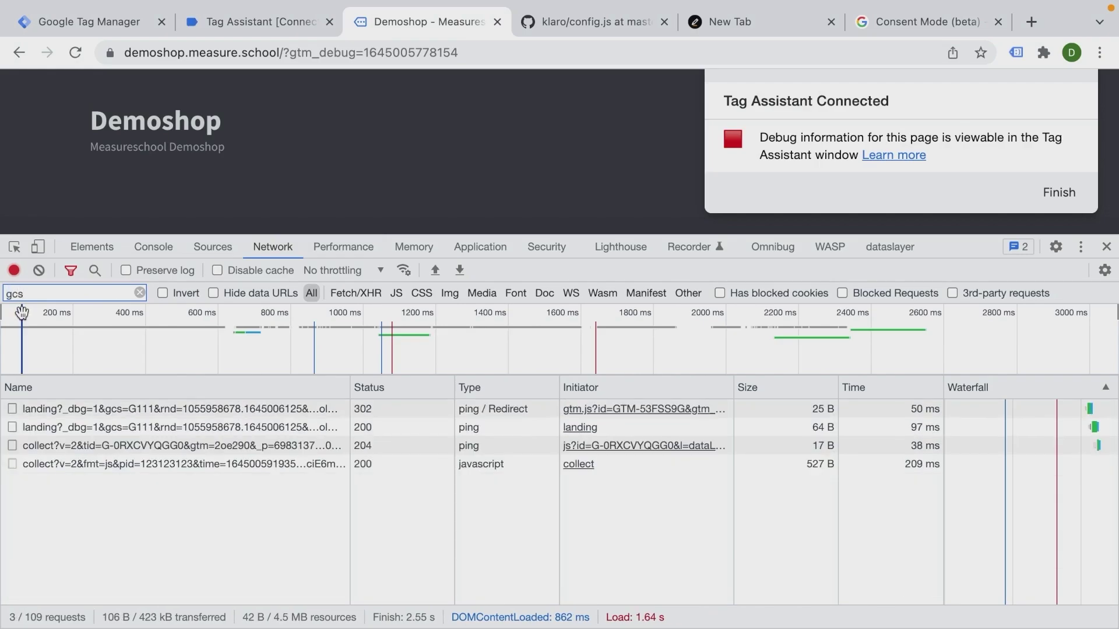
{"action": "left_click", "coordinate": [162, 471]}
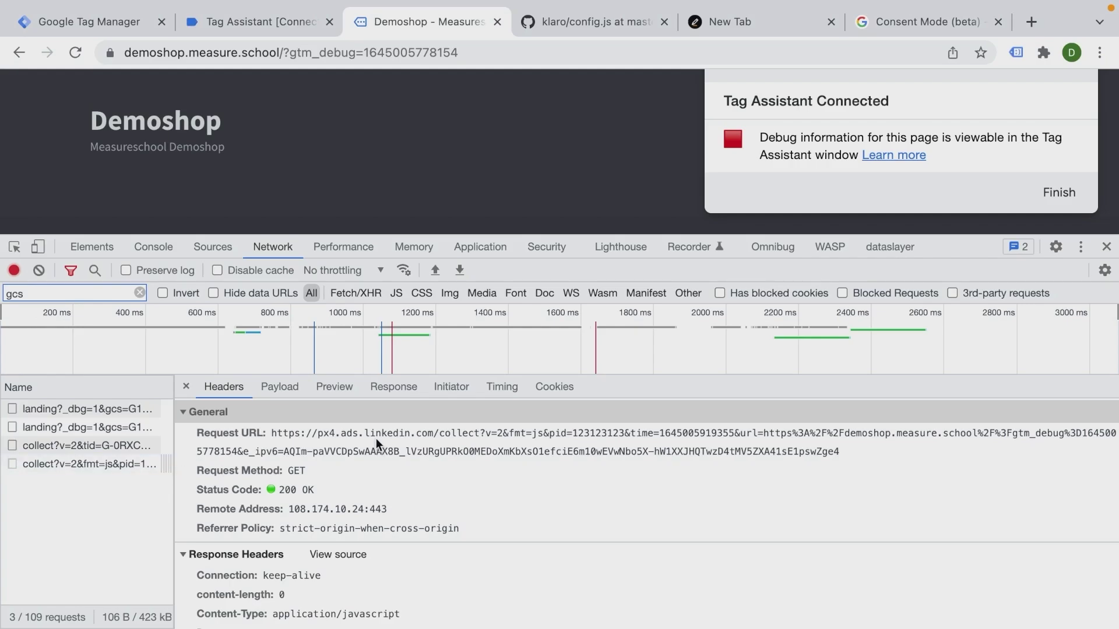
{"action": "left_click", "coordinate": [67, 450]}
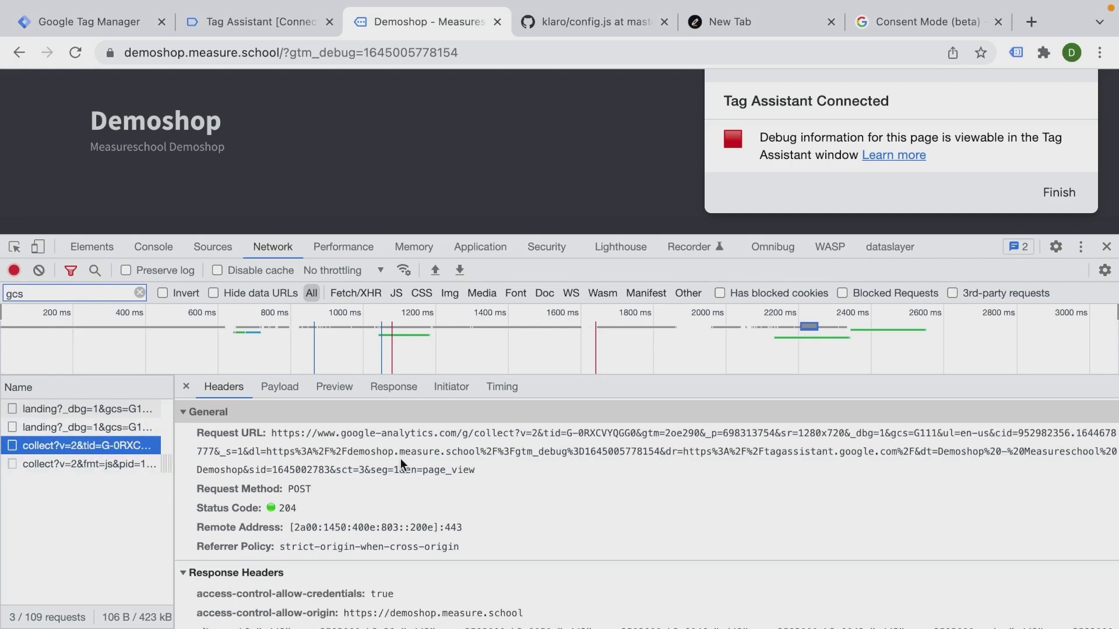
{"action": "left_click", "coordinate": [55, 432]}
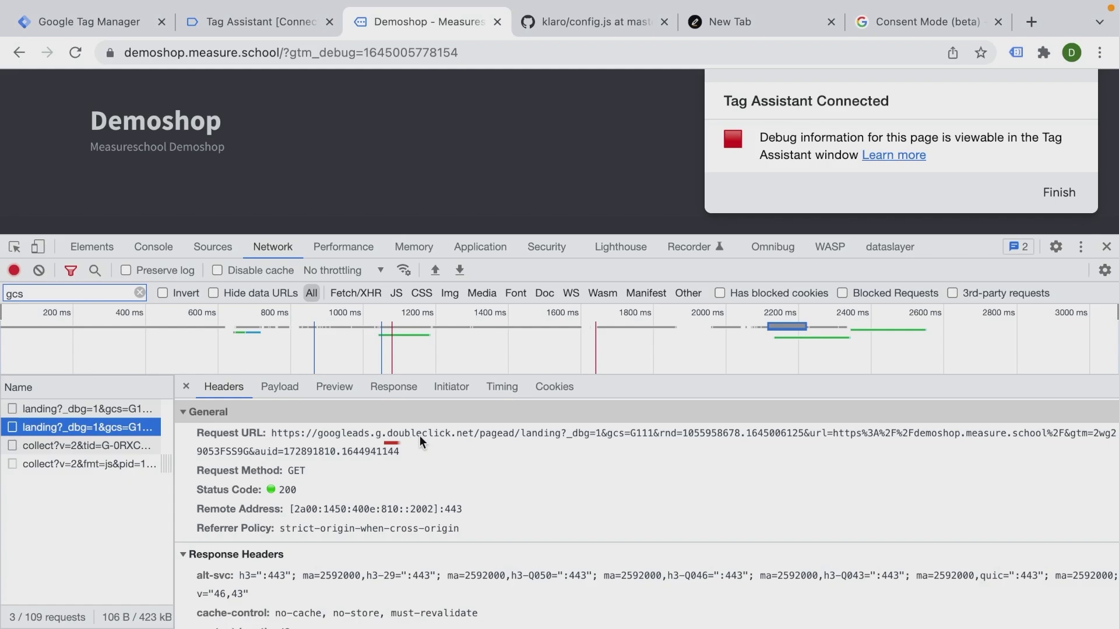
{"action": "left_click_drag", "start_coordinate": [387, 434], "coordinate": [490, 434]}
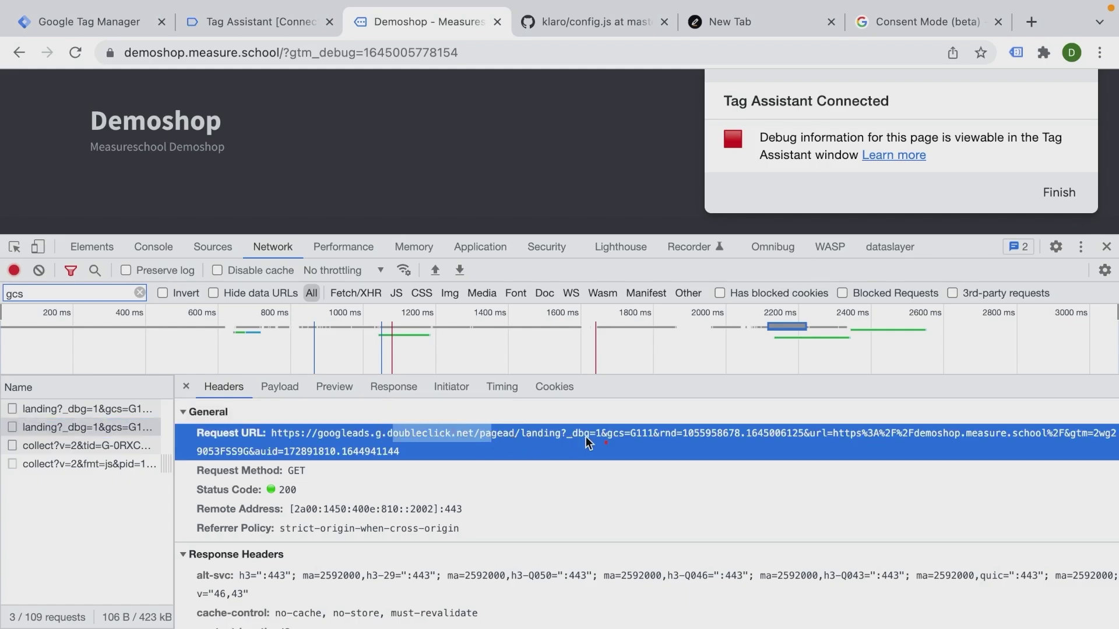
{"action": "left_click_drag", "start_coordinate": [606, 434], "coordinate": [655, 437]}
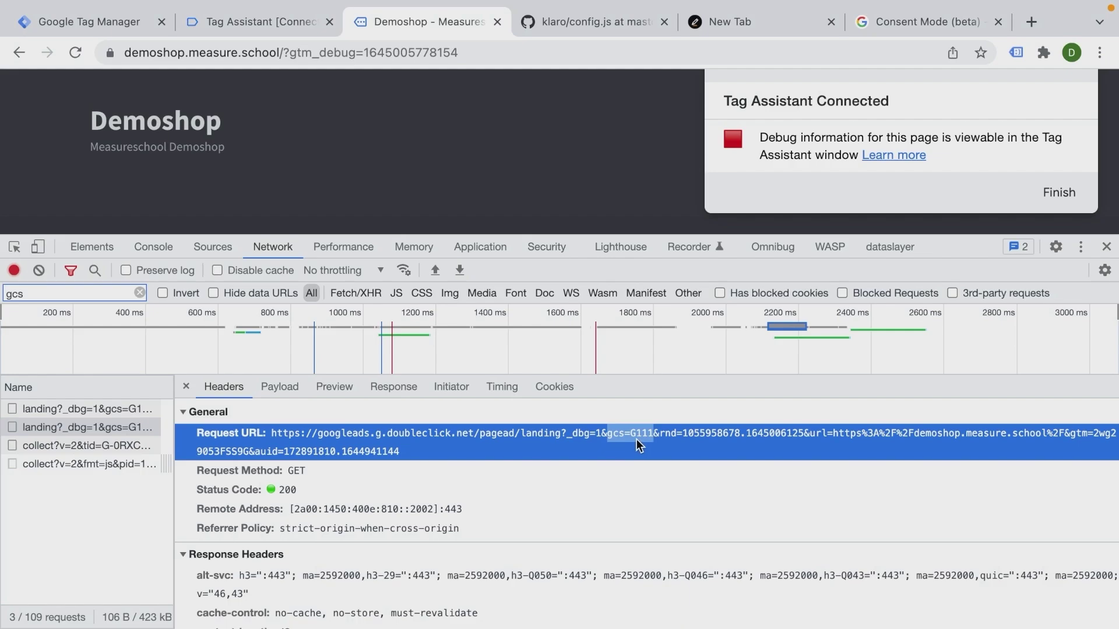
Reload the Demoshop, delete the klaro consent cookie, and reload to bring the banner back
{"action": "left_click", "coordinate": [482, 140]}
{"action": "key", "text": "super+r"}
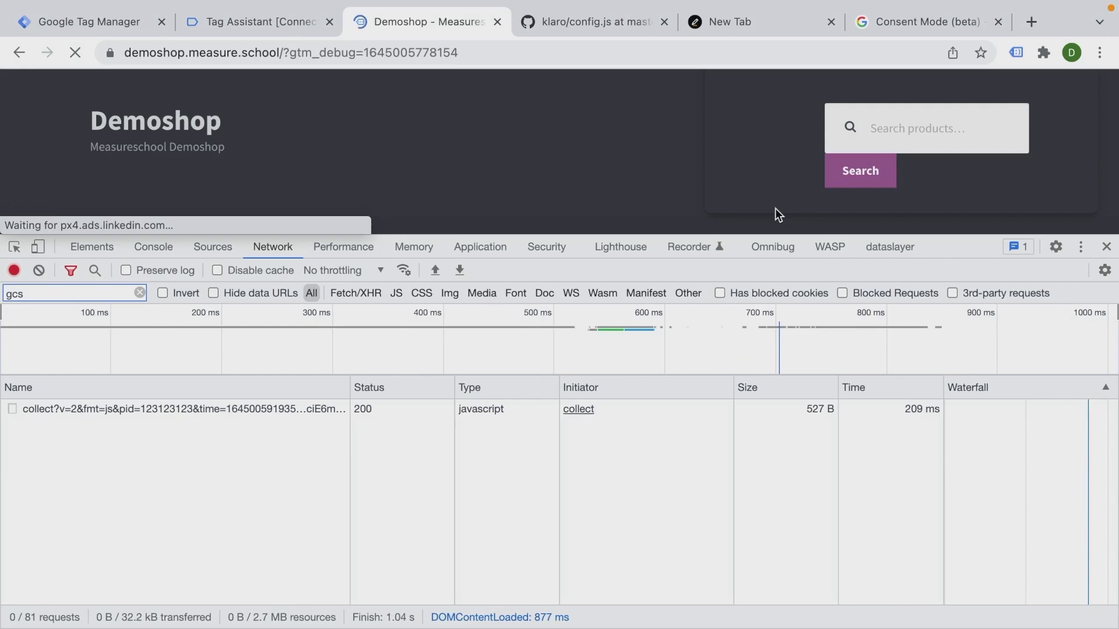
{"action": "left_click", "coordinate": [480, 246]}
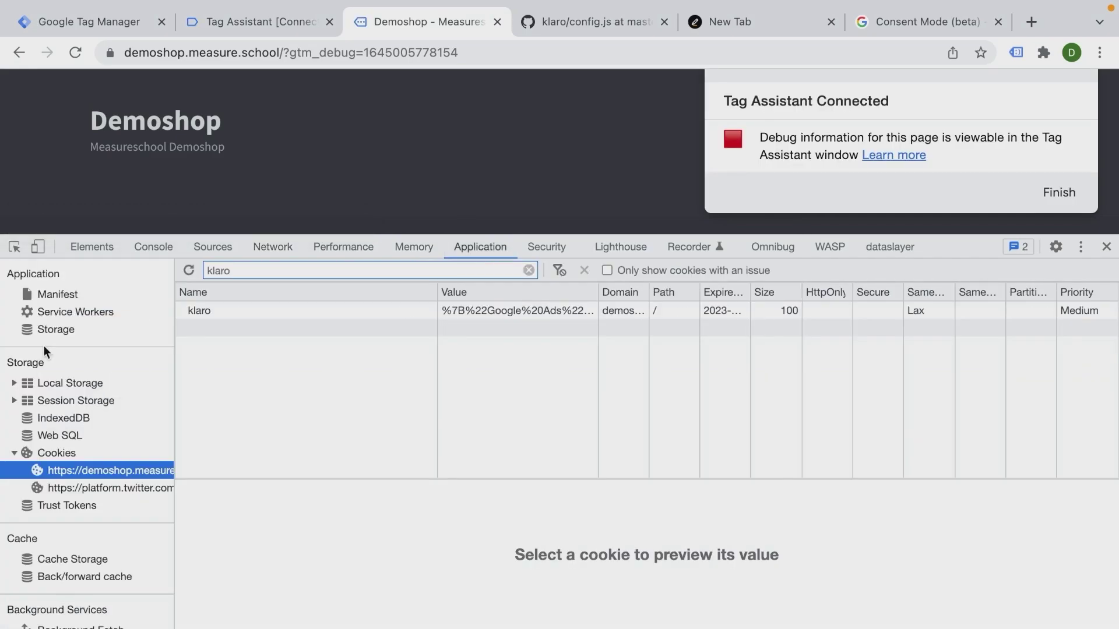
{"action": "left_click", "coordinate": [315, 318]}
{"action": "left_click", "coordinate": [584, 269]}
{"action": "key", "text": "super+r"}
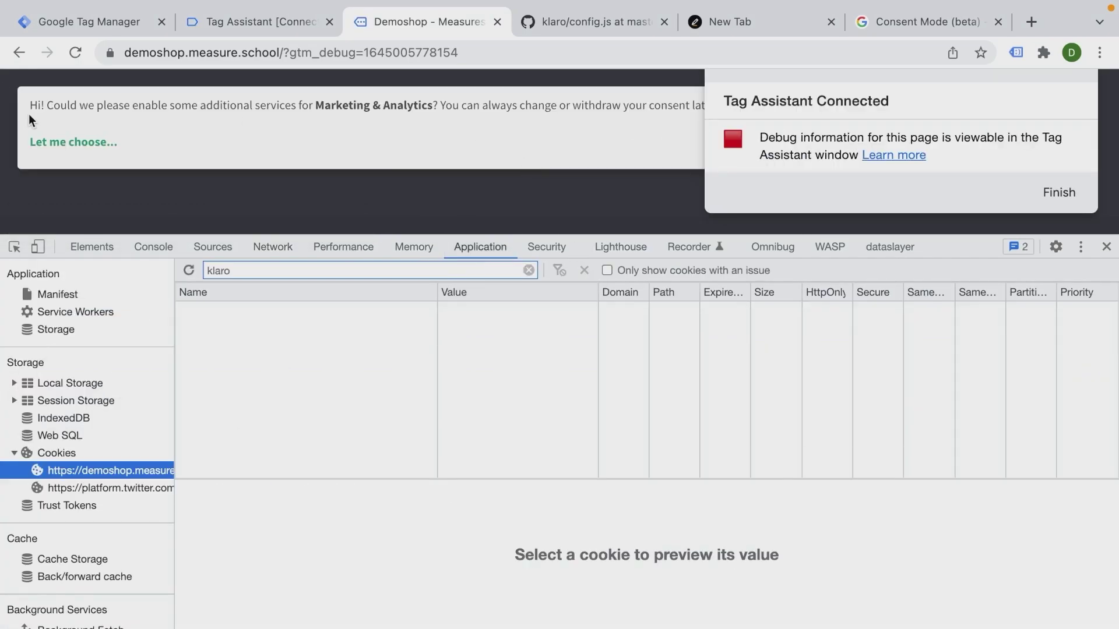
On the Klaro banner, choose Let me choose, enable only Analytics, and accept the selection
{"action": "left_click", "coordinate": [89, 143]}
{"action": "left_click_drag", "start_coordinate": [1078, 235], "coordinate": [906, 447]}
{"action": "left_click", "coordinate": [313, 284]}
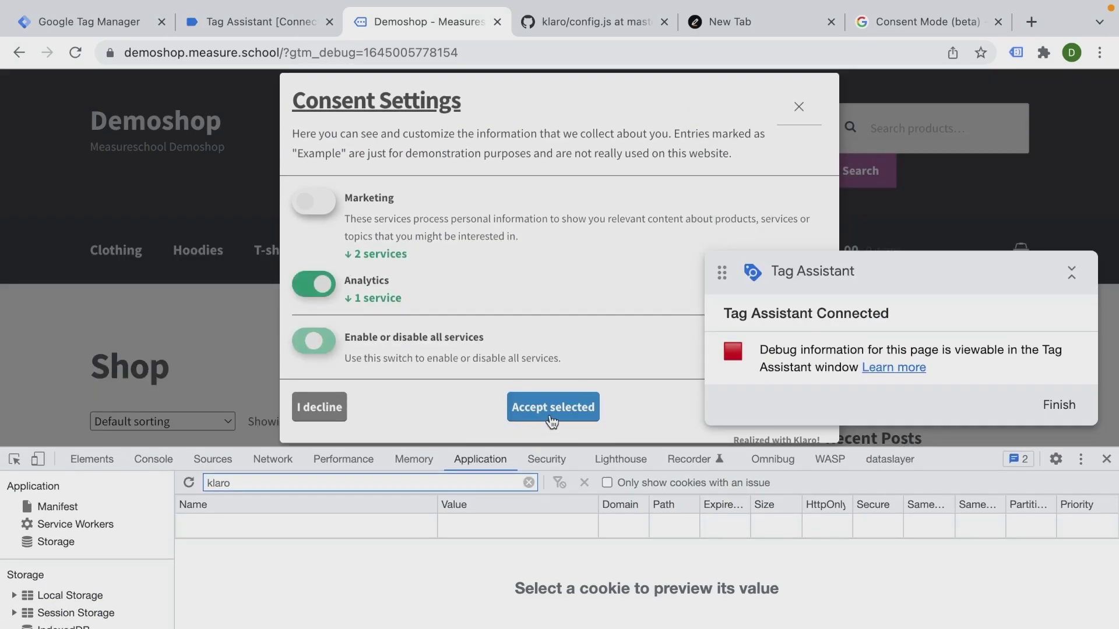
{"action": "left_click", "coordinate": [548, 415]}
In the Network log, open the GA4 collect request and highlight gcs=G101 in its URL
{"action": "left_click_drag", "start_coordinate": [551, 448], "coordinate": [458, 230]}
{"action": "left_click", "coordinate": [266, 246]}
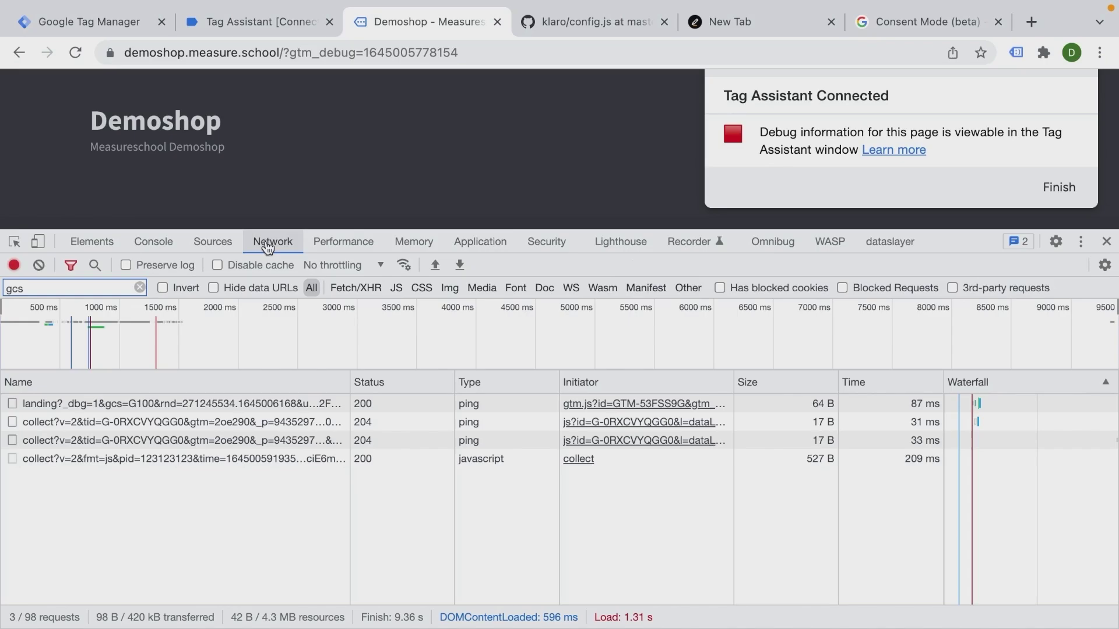
{"action": "left_click", "coordinate": [88, 441]}
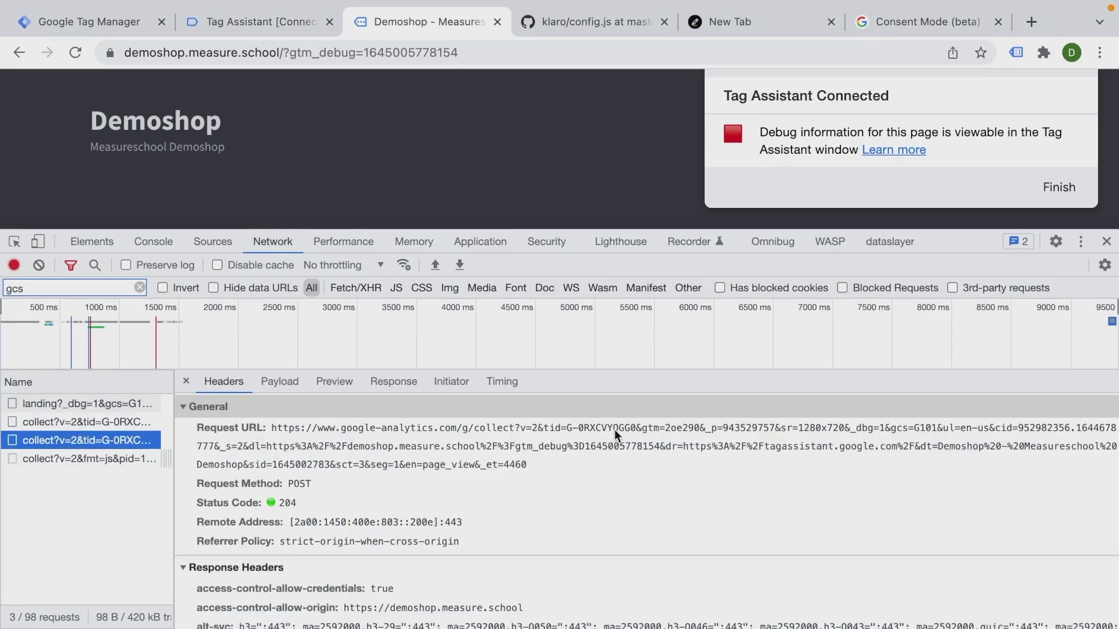
{"action": "left_click_drag", "start_coordinate": [914, 432], "coordinate": [935, 437]}
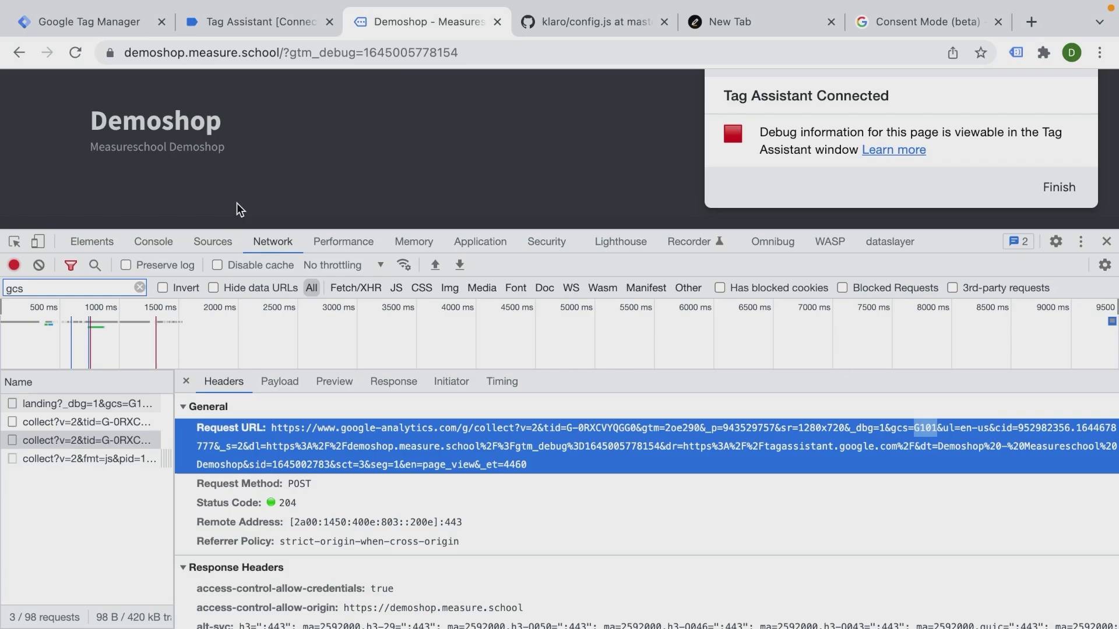
Delete the klaro consent cookie under Application > Cookies and reload the page
{"action": "left_click", "coordinate": [480, 241]}
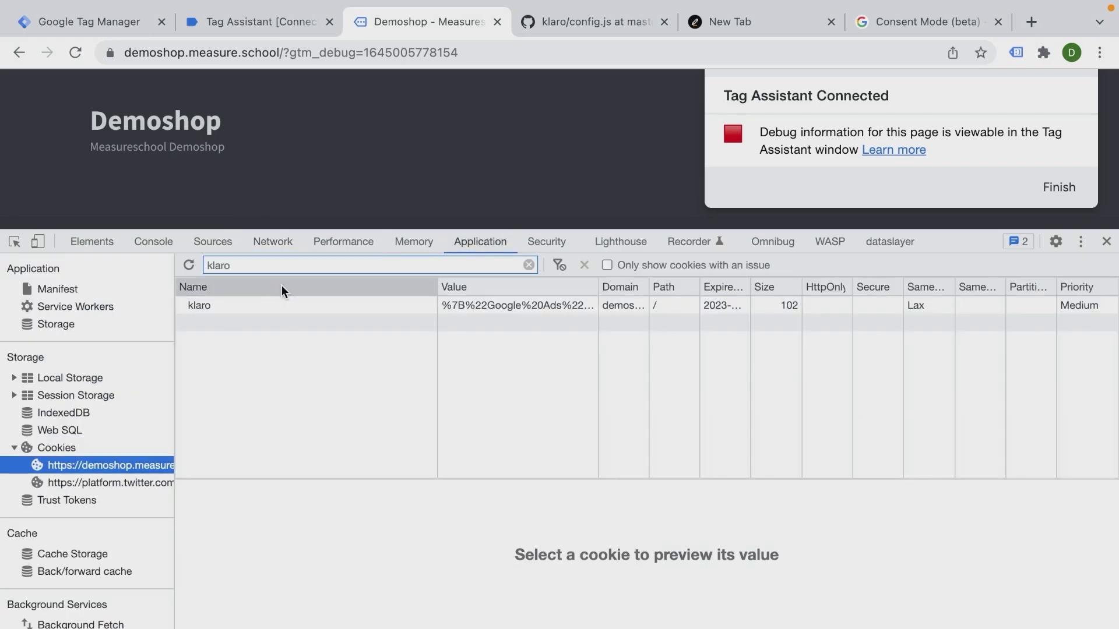
{"action": "left_click", "coordinate": [549, 307]}
{"action": "left_click", "coordinate": [584, 265]}
{"action": "key", "text": "super+r"}
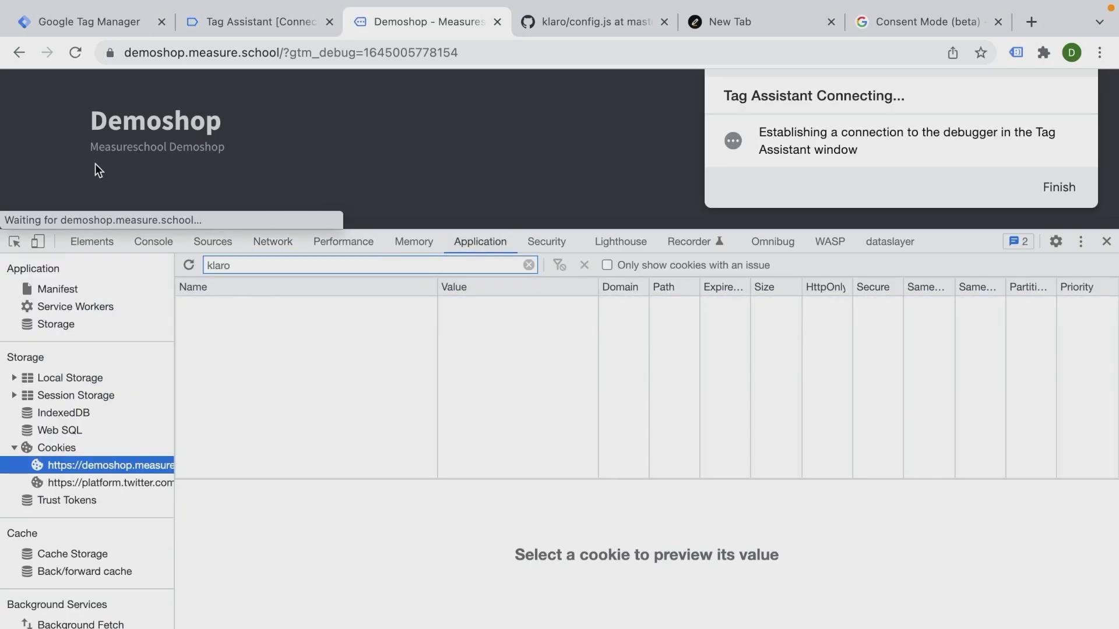
In the Klaro banner, turn on Marketing only and accept the selection
{"action": "left_click_drag", "start_coordinate": [941, 232], "coordinate": [938, 498]}
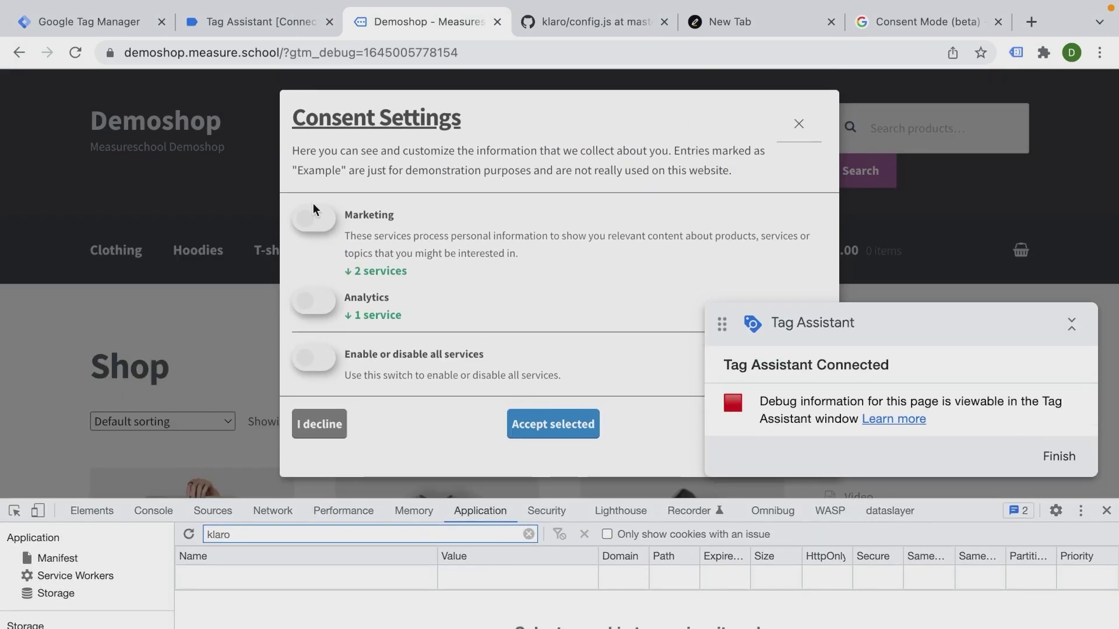
{"action": "left_click", "coordinate": [303, 228]}
{"action": "left_click", "coordinate": [553, 424]}
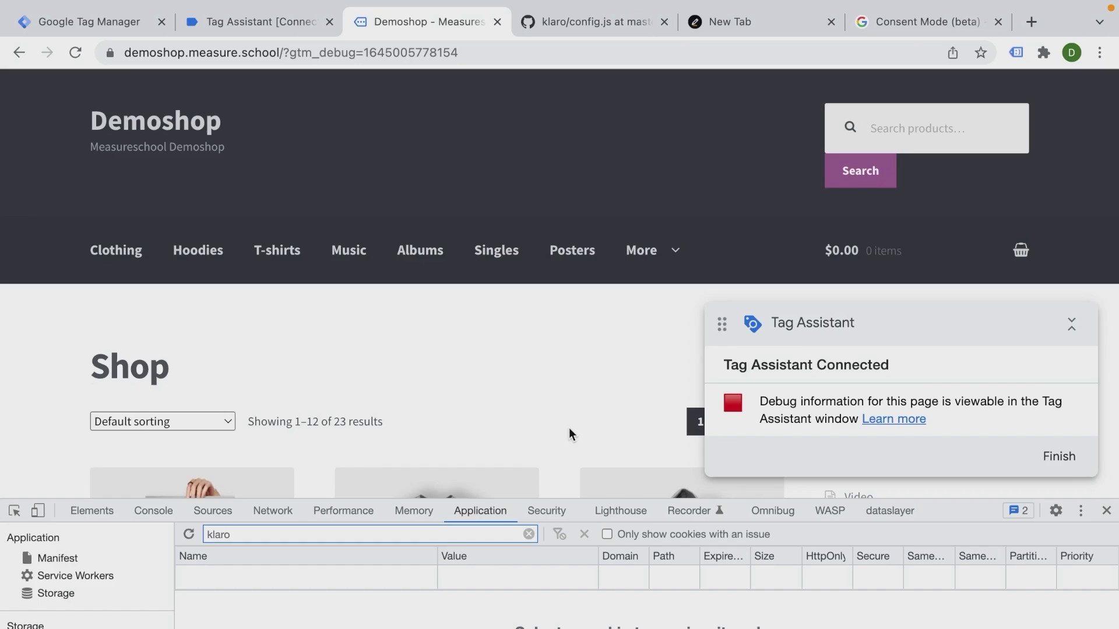
Open the Google Ads landing request in the Network log and highlight gcs=G110
{"action": "left_click_drag", "start_coordinate": [515, 498], "coordinate": [478, 201]}
{"action": "left_click", "coordinate": [145, 214]}
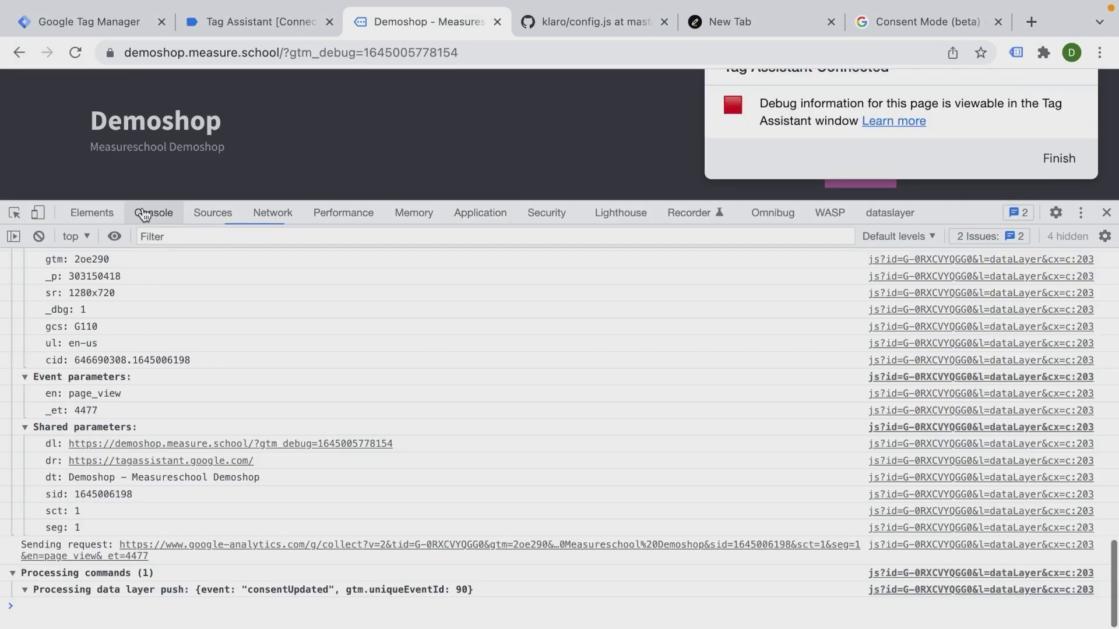
{"action": "left_click", "coordinate": [272, 213]}
{"action": "left_click", "coordinate": [131, 430]}
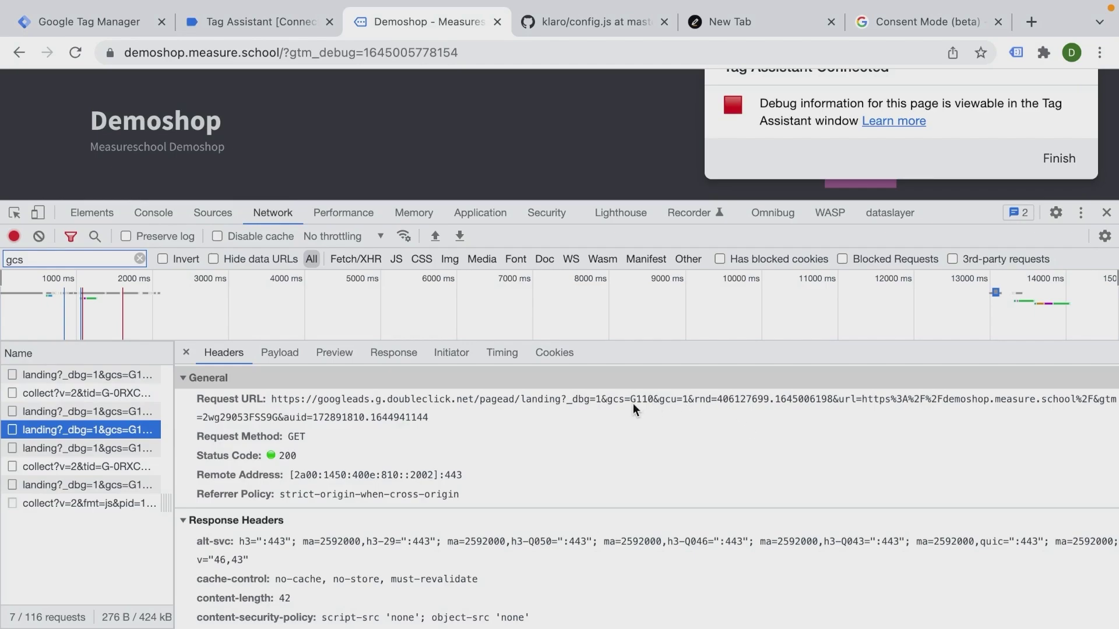
{"action": "left_click_drag", "start_coordinate": [635, 407], "coordinate": [654, 408]}
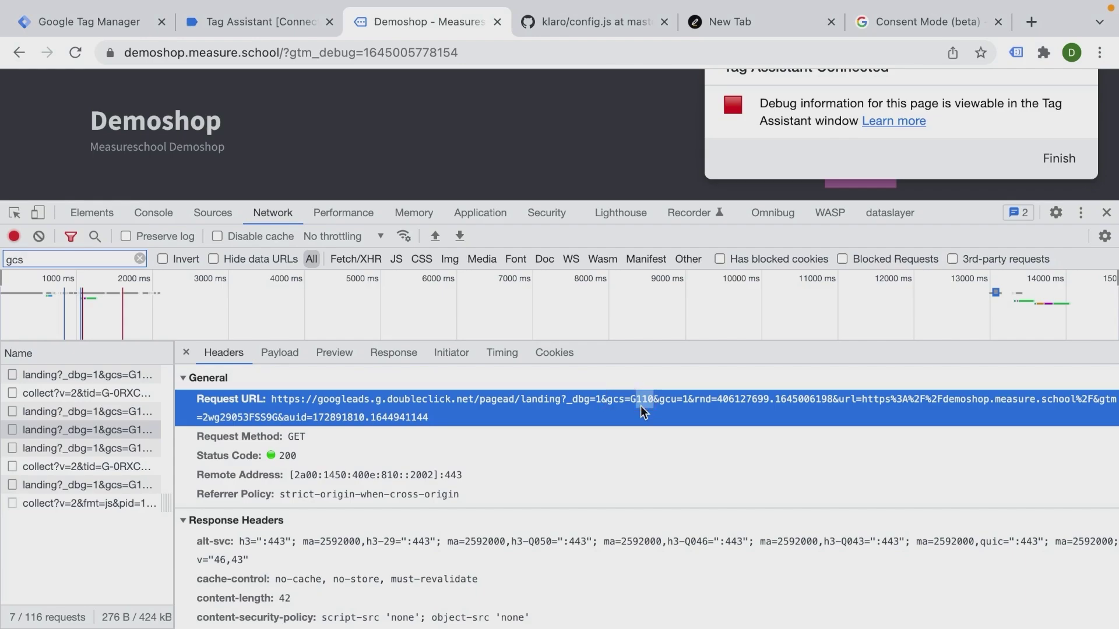
Skim the Consent Mode help article in its browser tab
{"action": "left_click", "coordinate": [874, 24]}
{"action": "scroll", "coordinate": [569, 262], "scroll_direction": "down", "scroll_amount": 20}
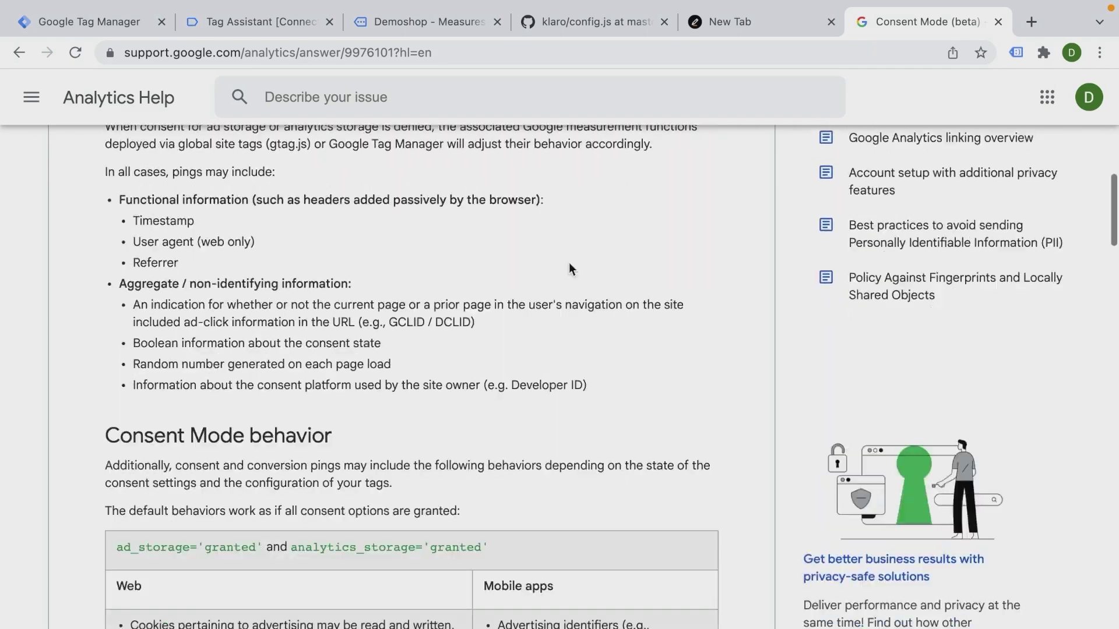
{"action": "scroll", "coordinate": [569, 262], "scroll_direction": "up", "scroll_amount": 1}
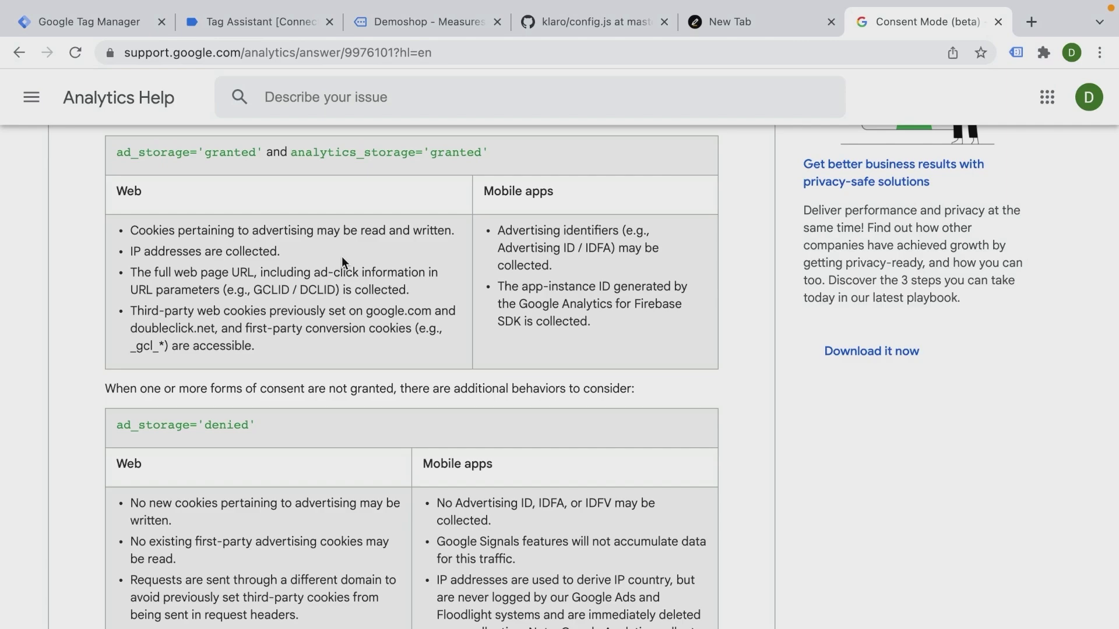
{"action": "scroll", "coordinate": [343, 262], "scroll_direction": "up", "scroll_amount": 8}
Scroll the Consent Mode - update tag to Other Settings, showing ad-click and Redact Ads Data options
{"action": "key", "text": "super+1"}
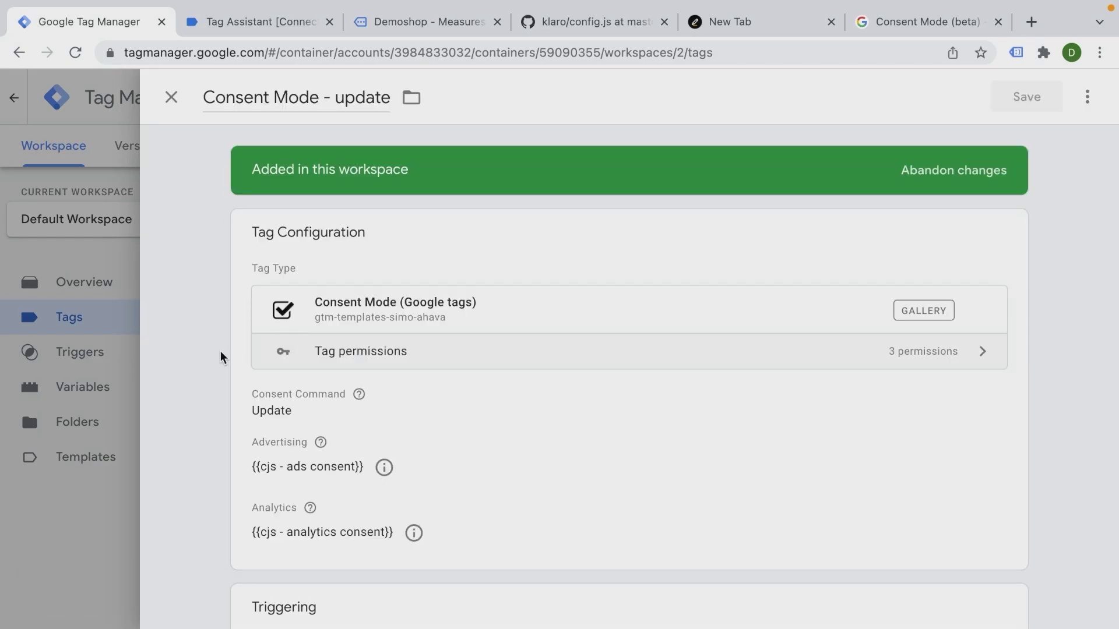
{"action": "scroll", "coordinate": [584, 370], "scroll_direction": "down", "scroll_amount": 3}
{"action": "scroll", "coordinate": [587, 334], "scroll_direction": "down", "scroll_amount": 5}
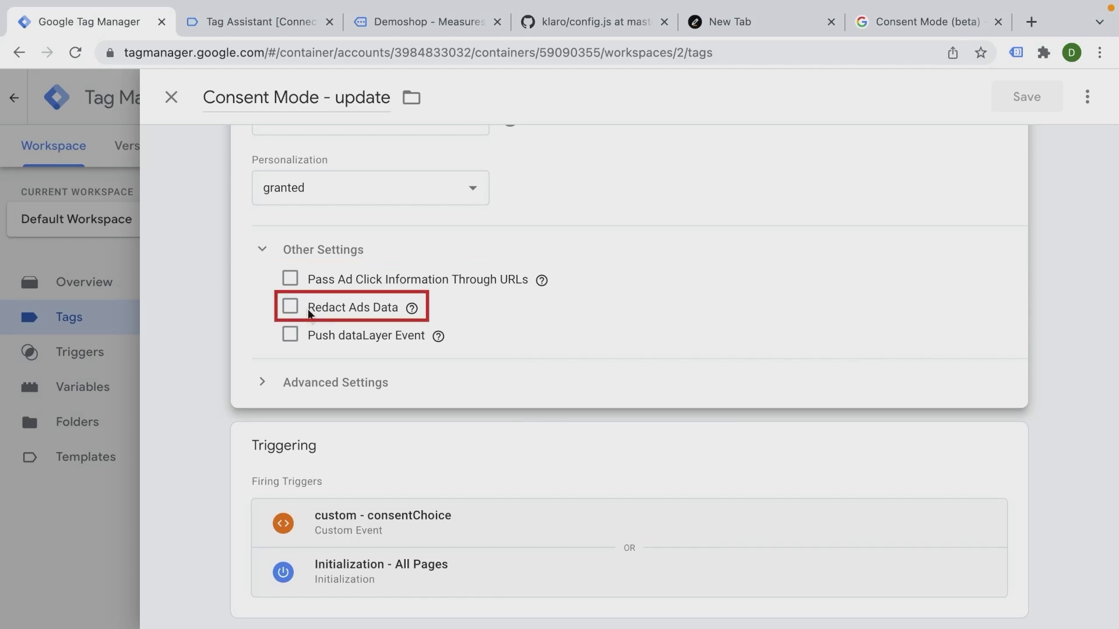
Scroll the Consent Mode help article to the ad_storage='denied' with ads_data_redaction='true' table
{"action": "left_click", "coordinate": [897, 22]}
{"action": "scroll", "coordinate": [194, 461], "scroll_direction": "up", "scroll_amount": 7}
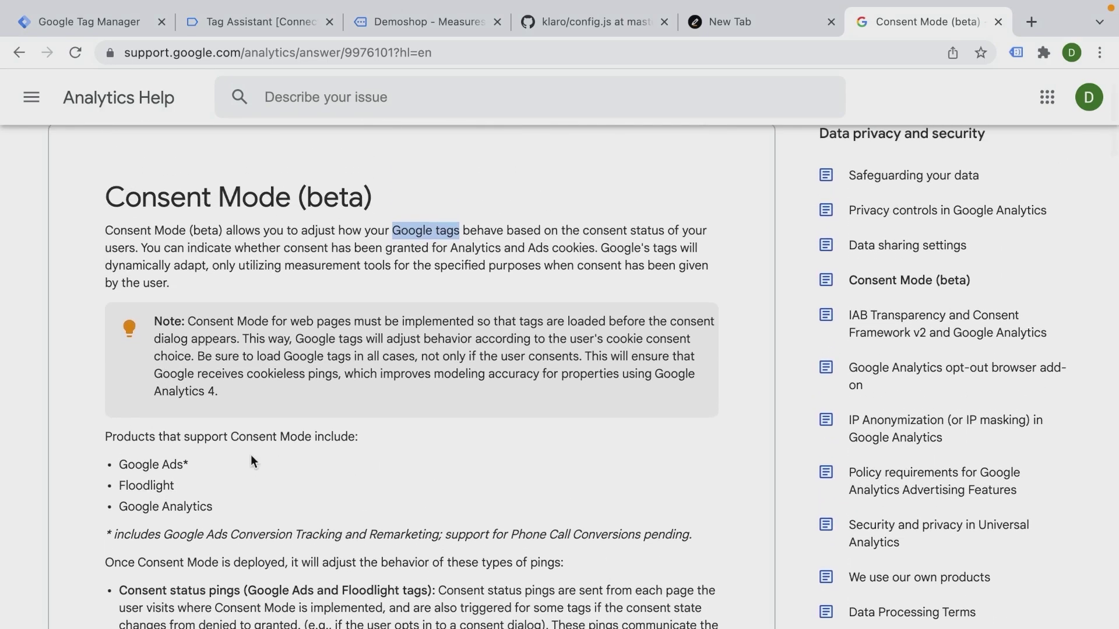
{"action": "scroll", "coordinate": [251, 455], "scroll_direction": "down", "scroll_amount": 10}
{"action": "scroll", "coordinate": [251, 455], "scroll_direction": "down", "scroll_amount": 6}
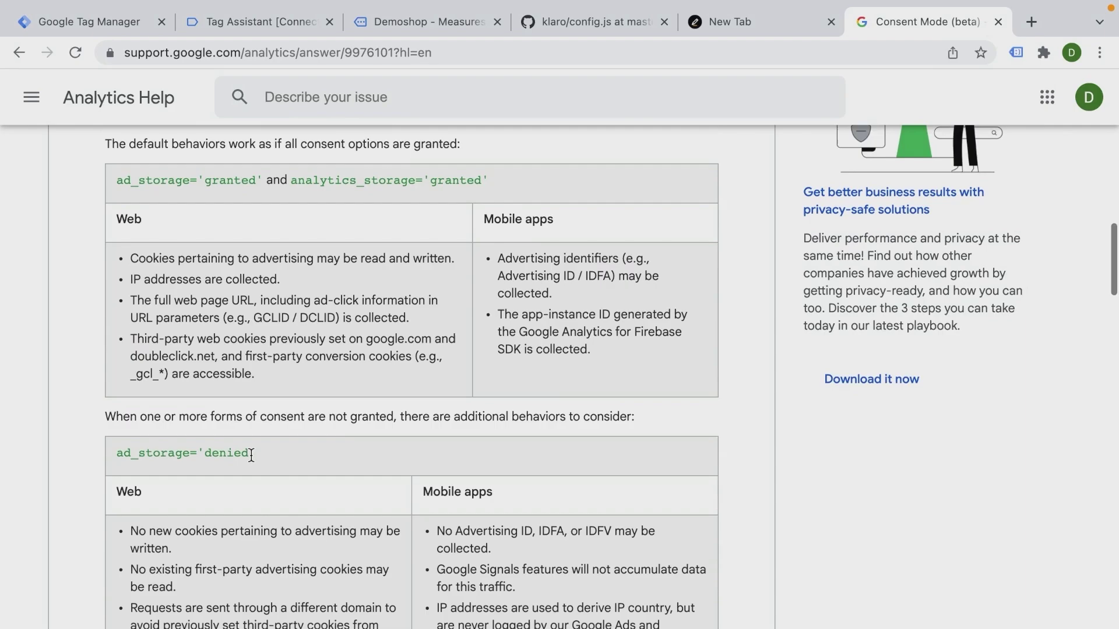
{"action": "scroll", "coordinate": [251, 461], "scroll_direction": "down", "scroll_amount": 9}
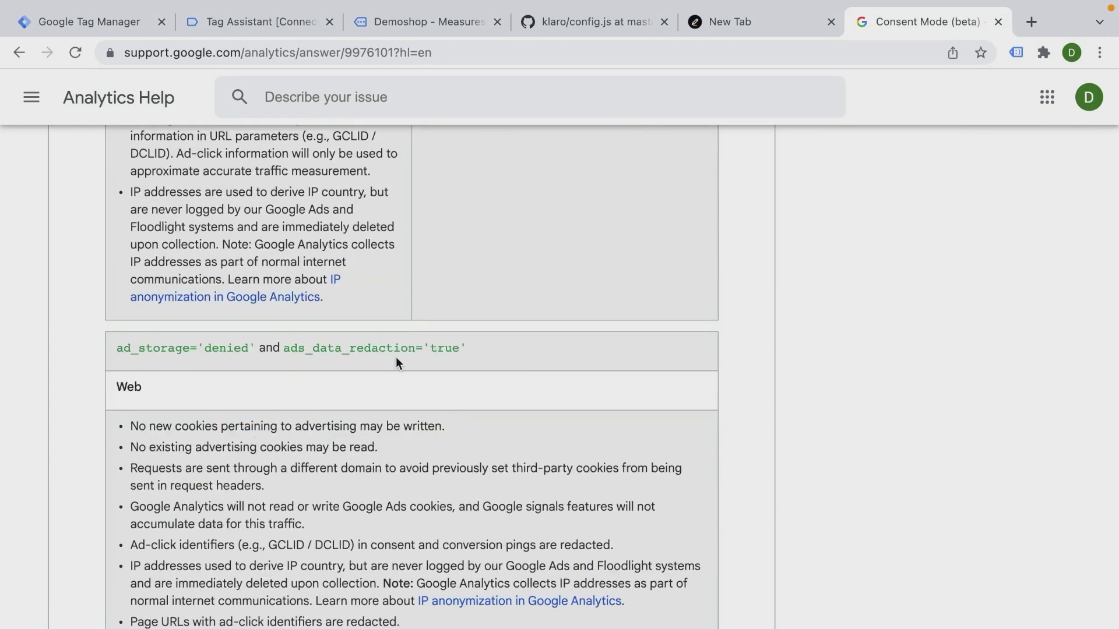
{"action": "scroll", "coordinate": [396, 362], "scroll_direction": "down", "scroll_amount": 3}
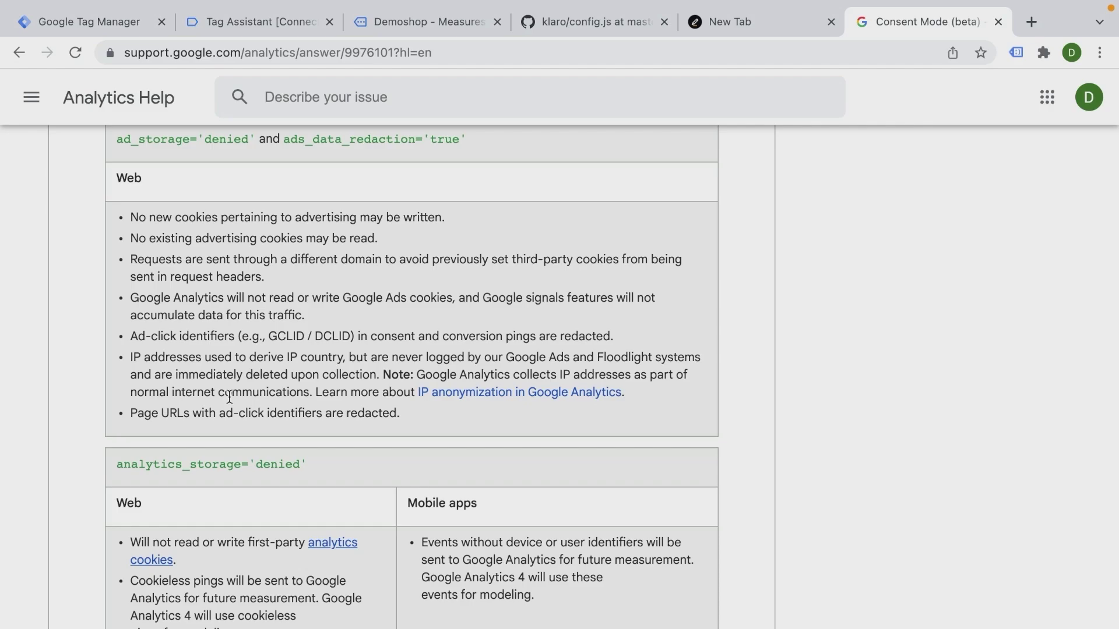
Close the Consent Mode - update tag editor and scroll the Tags list to show all eight tags
{"action": "left_click", "coordinate": [96, 21]}
{"action": "left_click", "coordinate": [168, 98]}
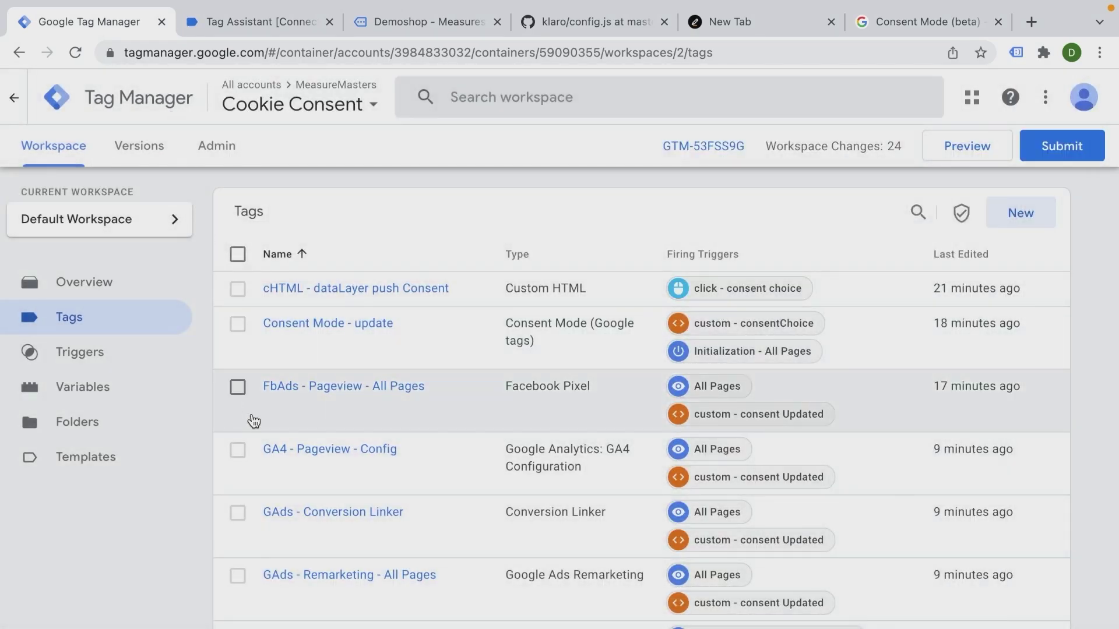
{"action": "scroll", "coordinate": [252, 419], "scroll_direction": "down", "scroll_amount": 3}
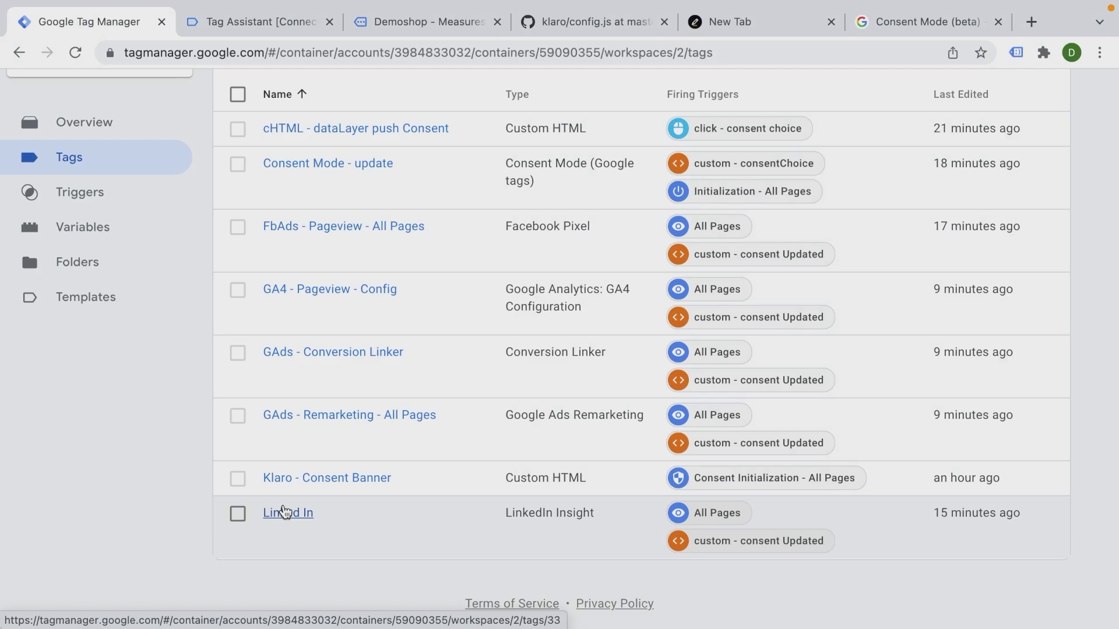
Switch to the Demoshop tab showing the Network log's gcs=G110 landing request
{"action": "left_click", "coordinate": [422, 29]}
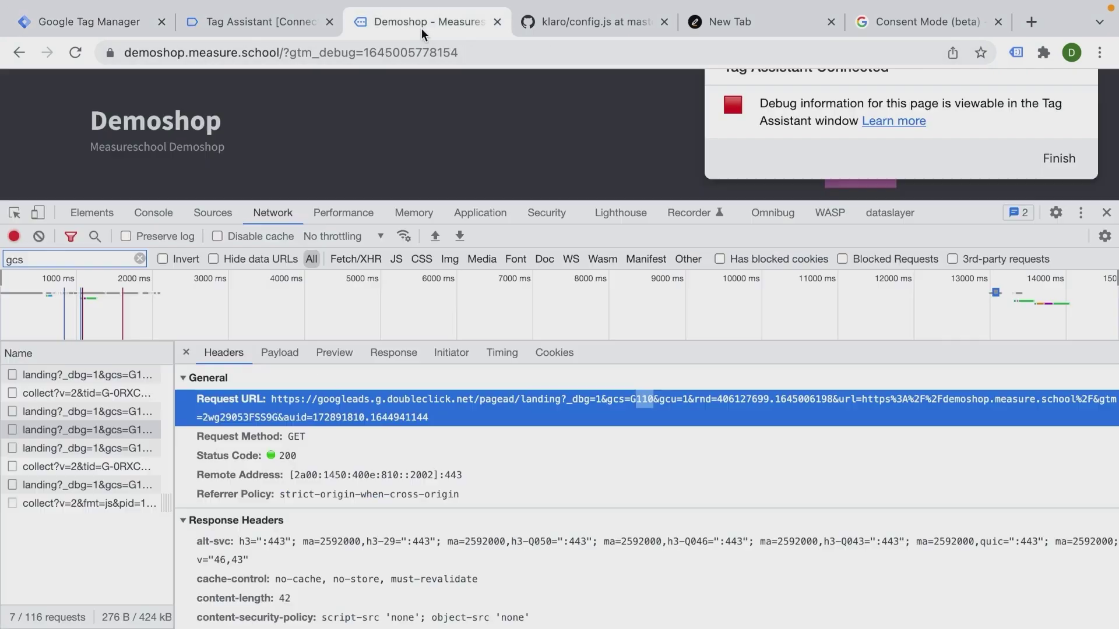